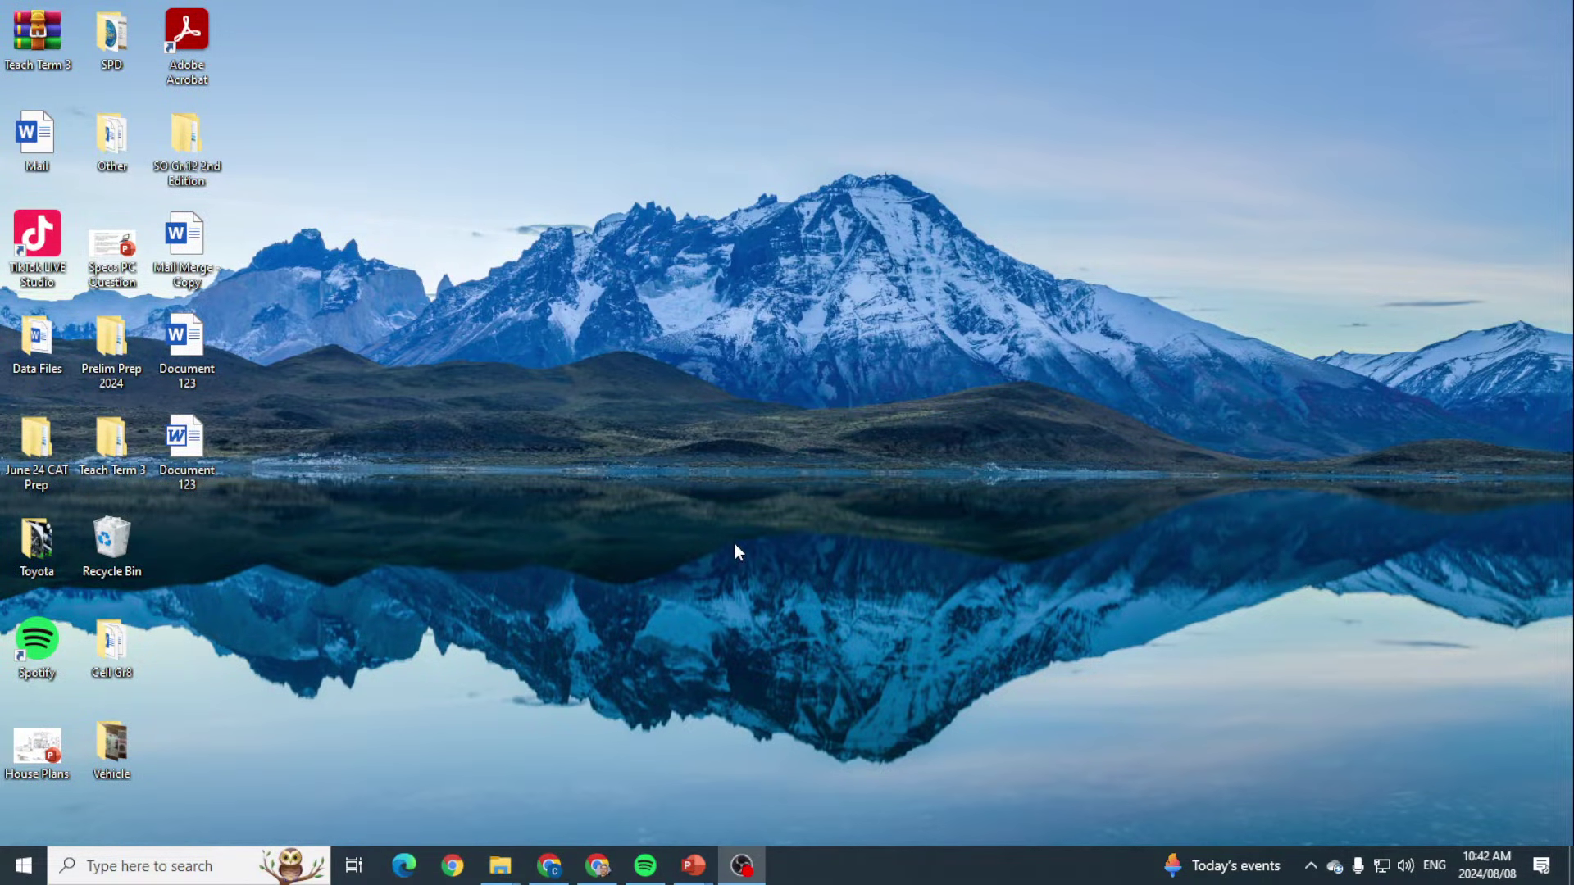
Bring the Chrome window forward and return from the Zimbra tab to the Gmail inbox
{"action": "left_click", "coordinate": [599, 867]}
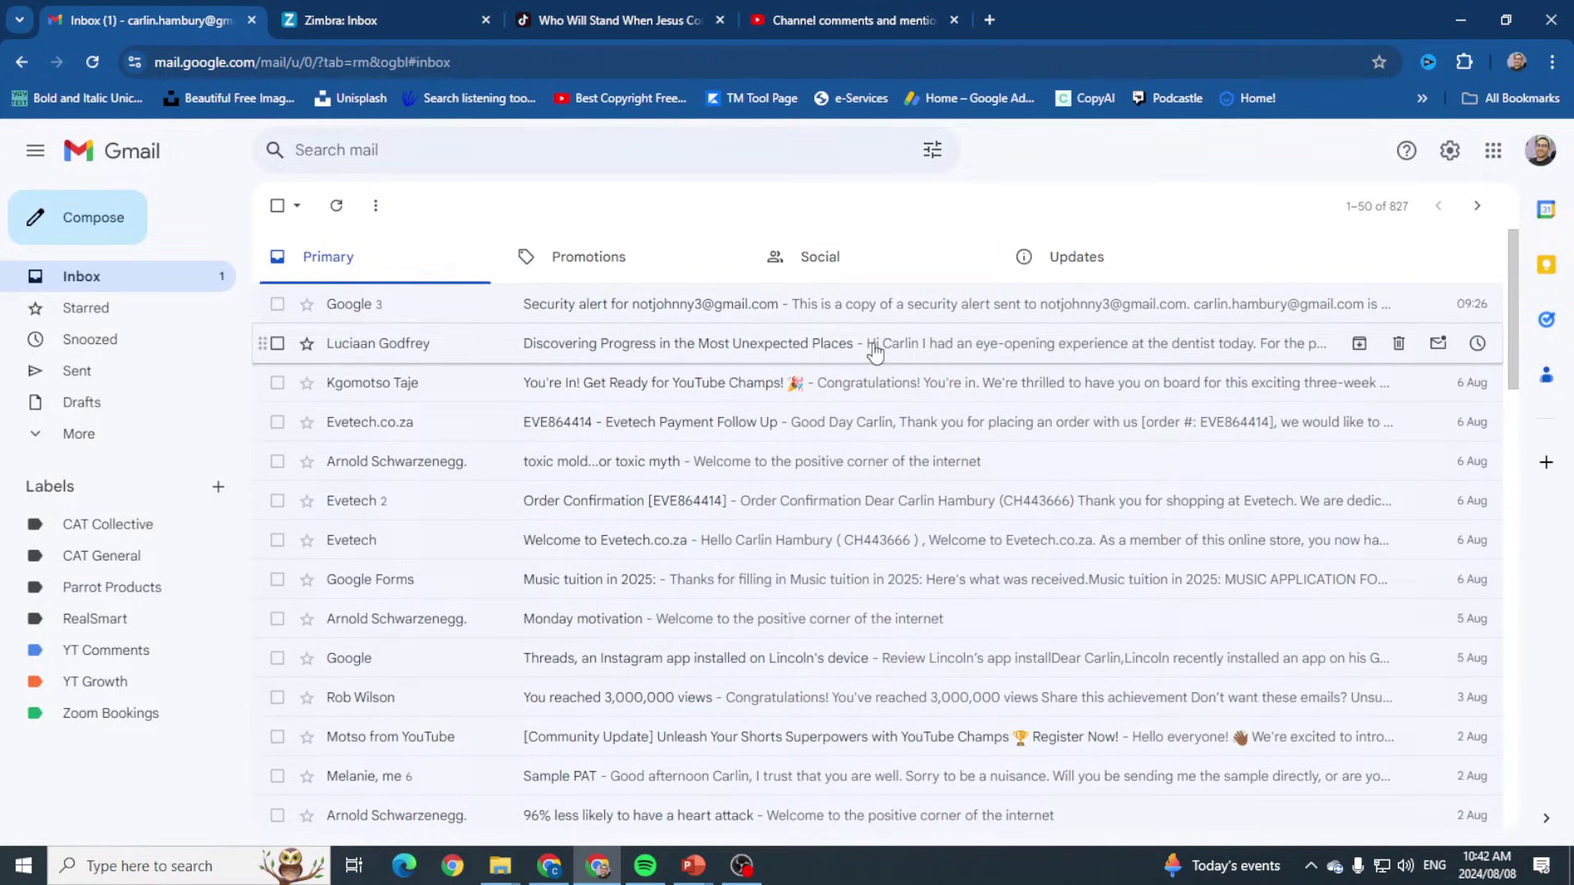
{"action": "left_click", "coordinate": [405, 10]}
{"action": "left_click", "coordinate": [131, 32]}
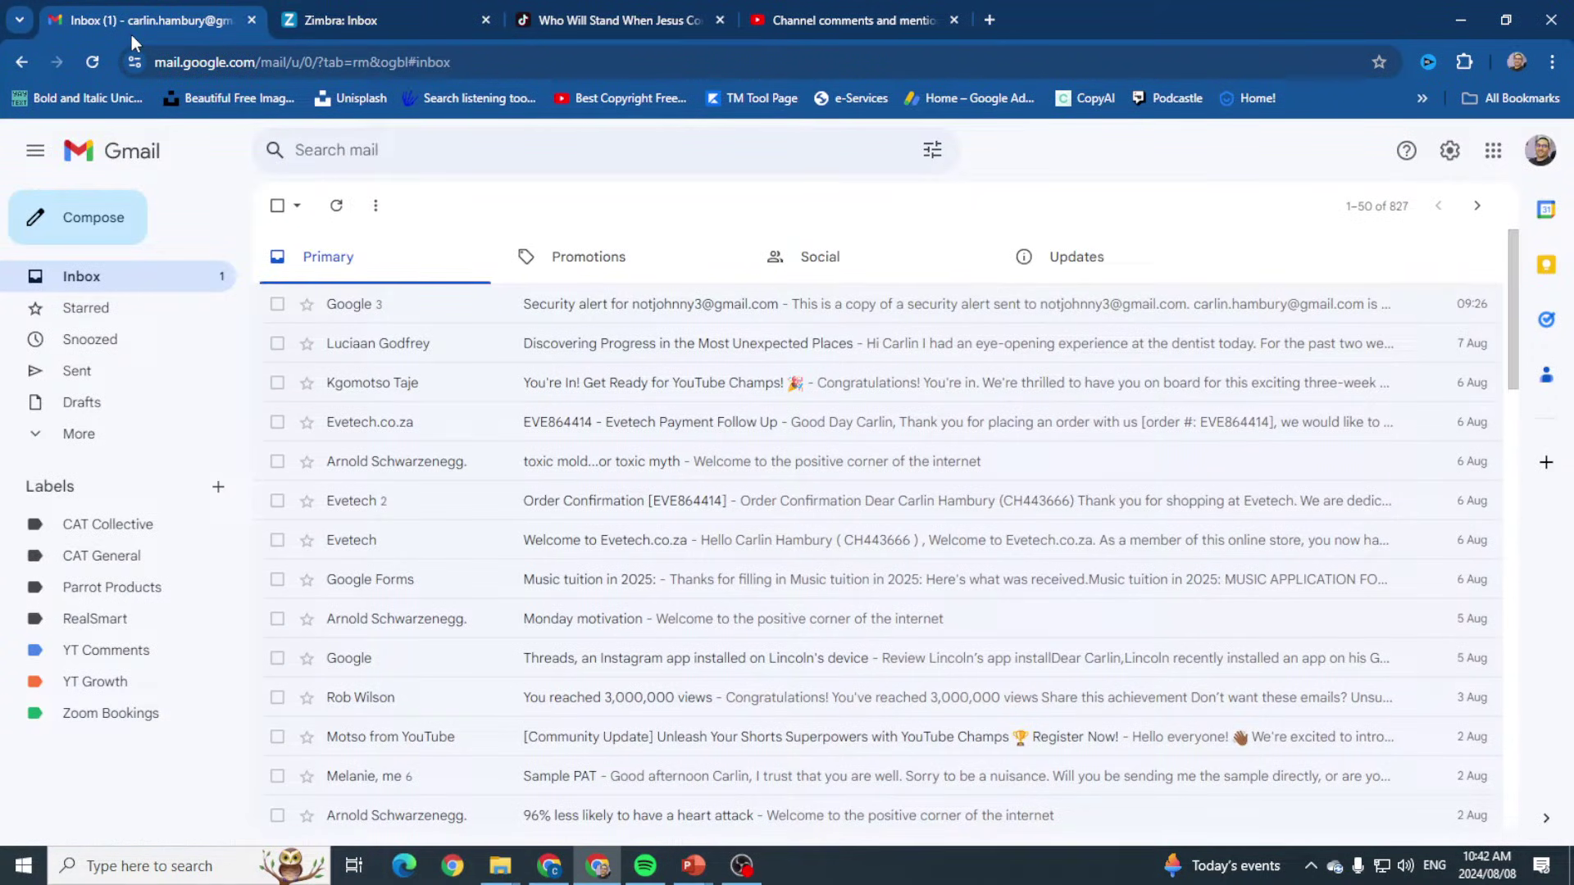
{"action": "mouse_move", "coordinate": [1410, 443]}
Start a new email addressed to the contact's suggested work address
{"action": "left_click", "coordinate": [87, 230]}
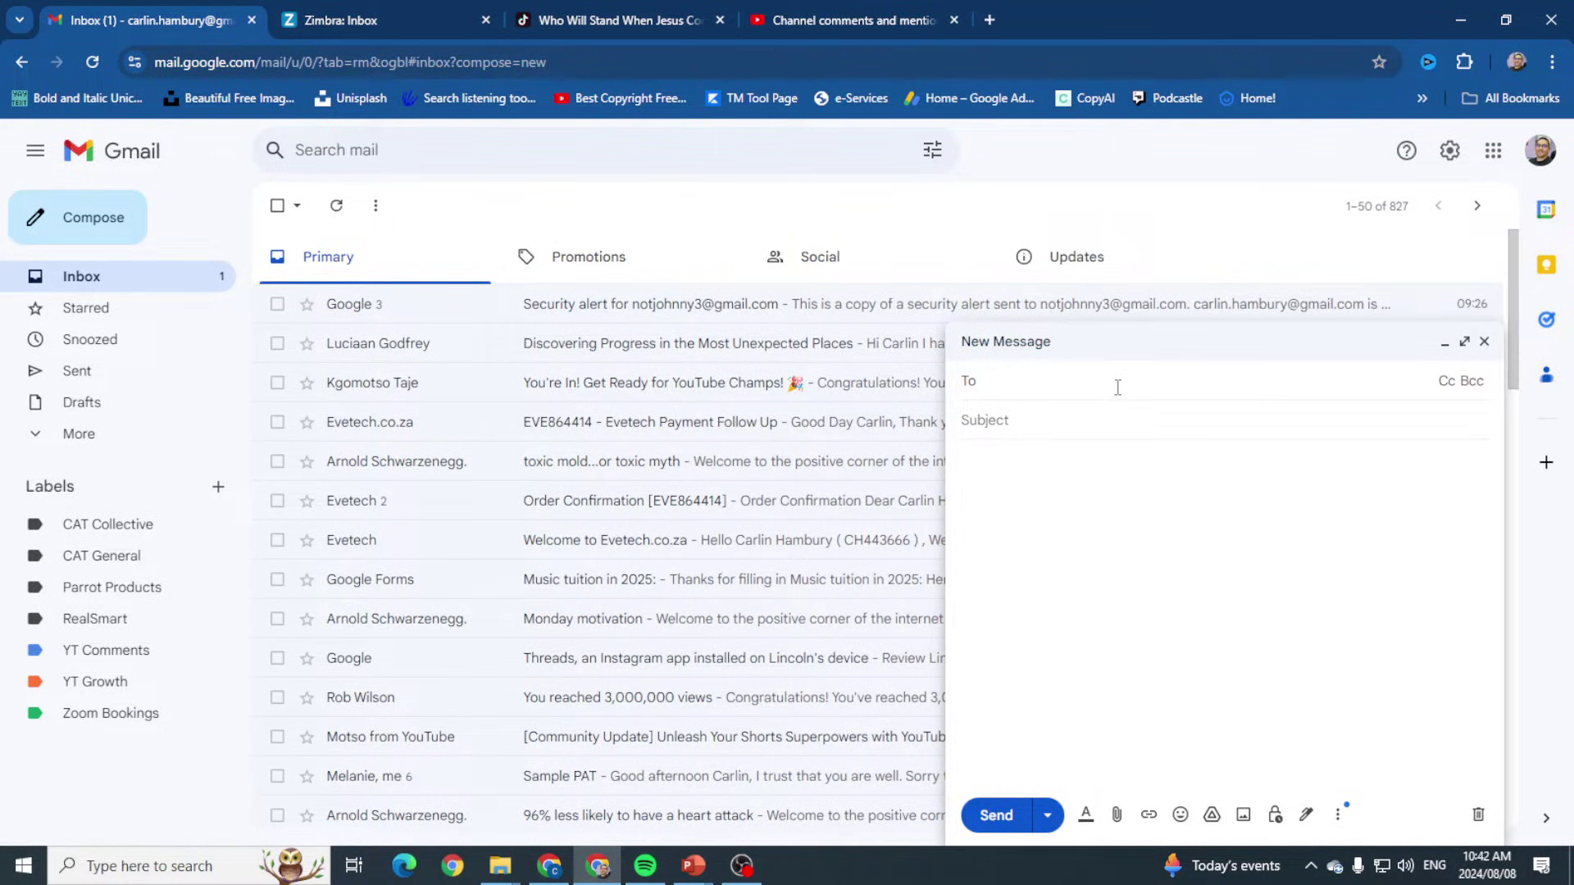
{"action": "type", "text": "carli"}
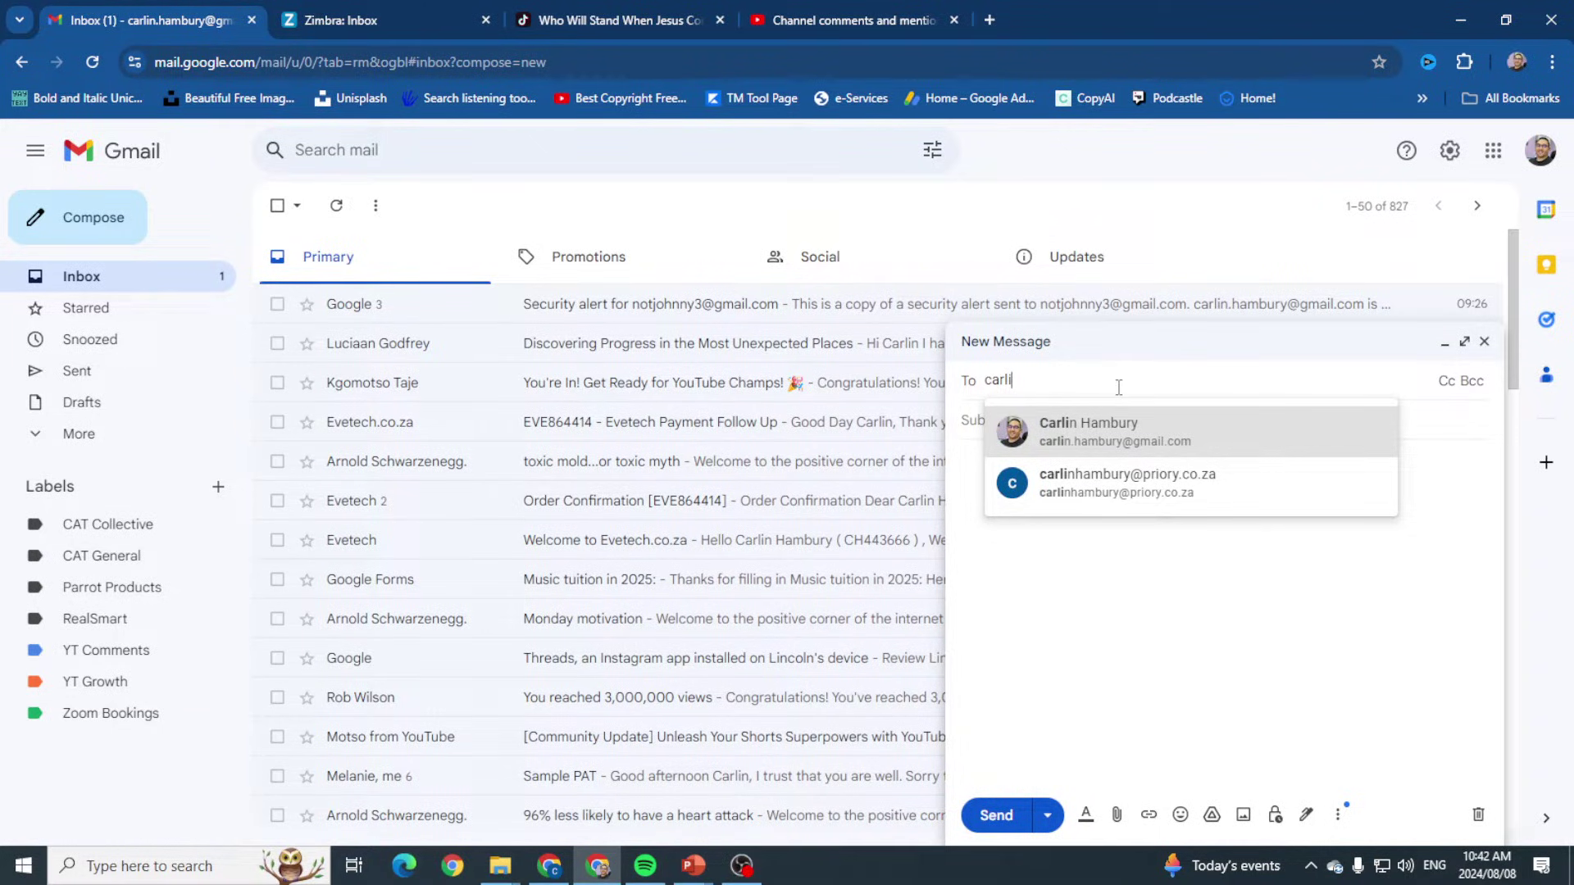
{"action": "left_click", "coordinate": [1227, 491]}
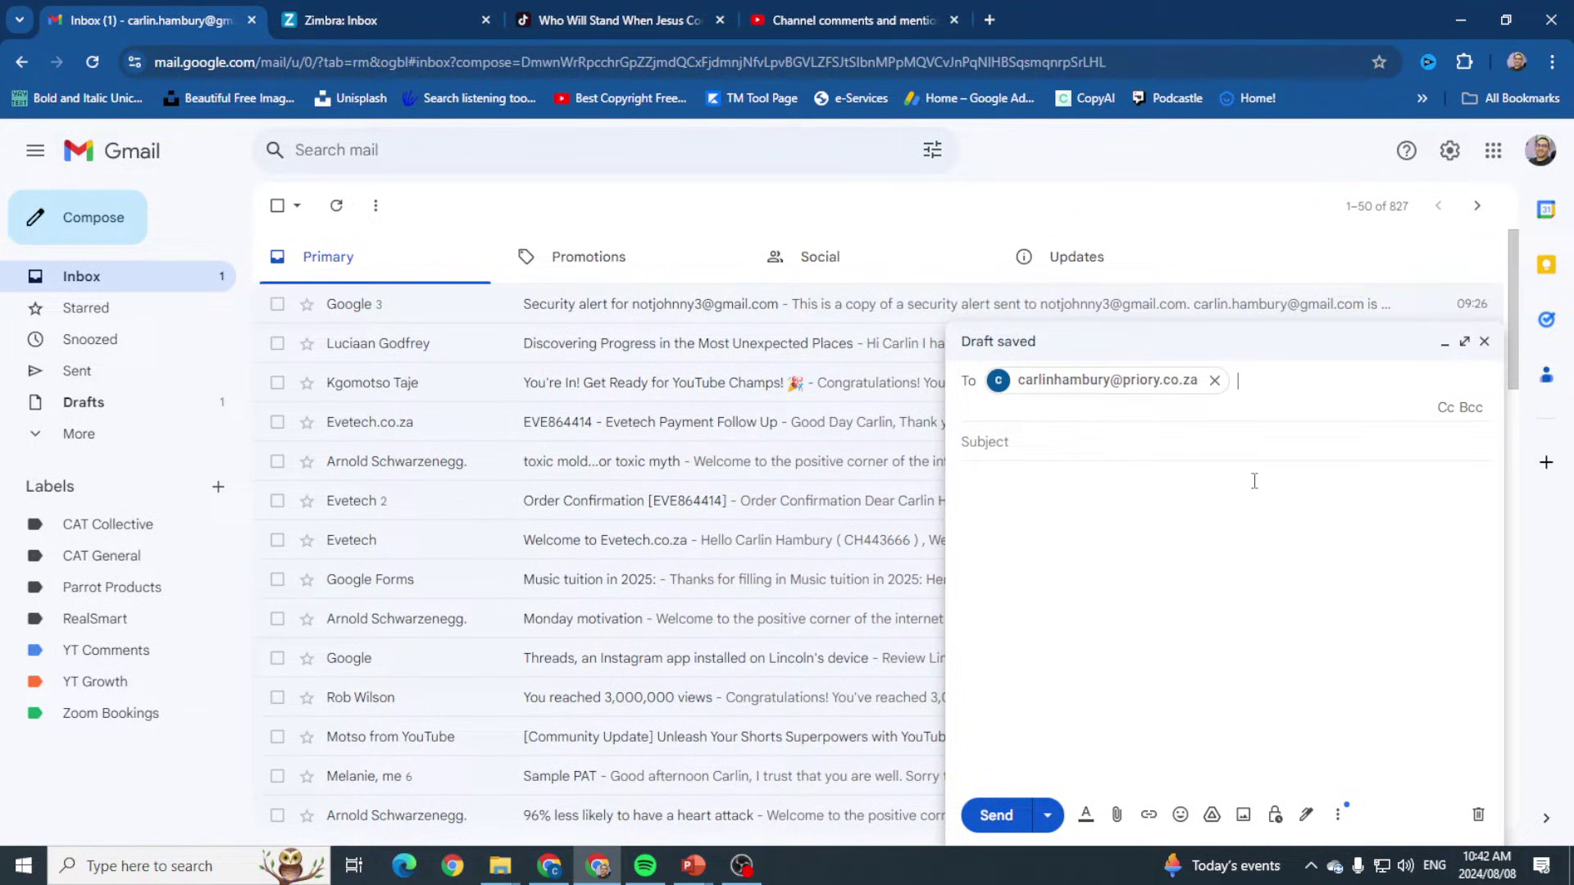
Add the second contact as a Cc recipient, then remove that Cc entry again
{"action": "left_click", "coordinate": [1446, 408]}
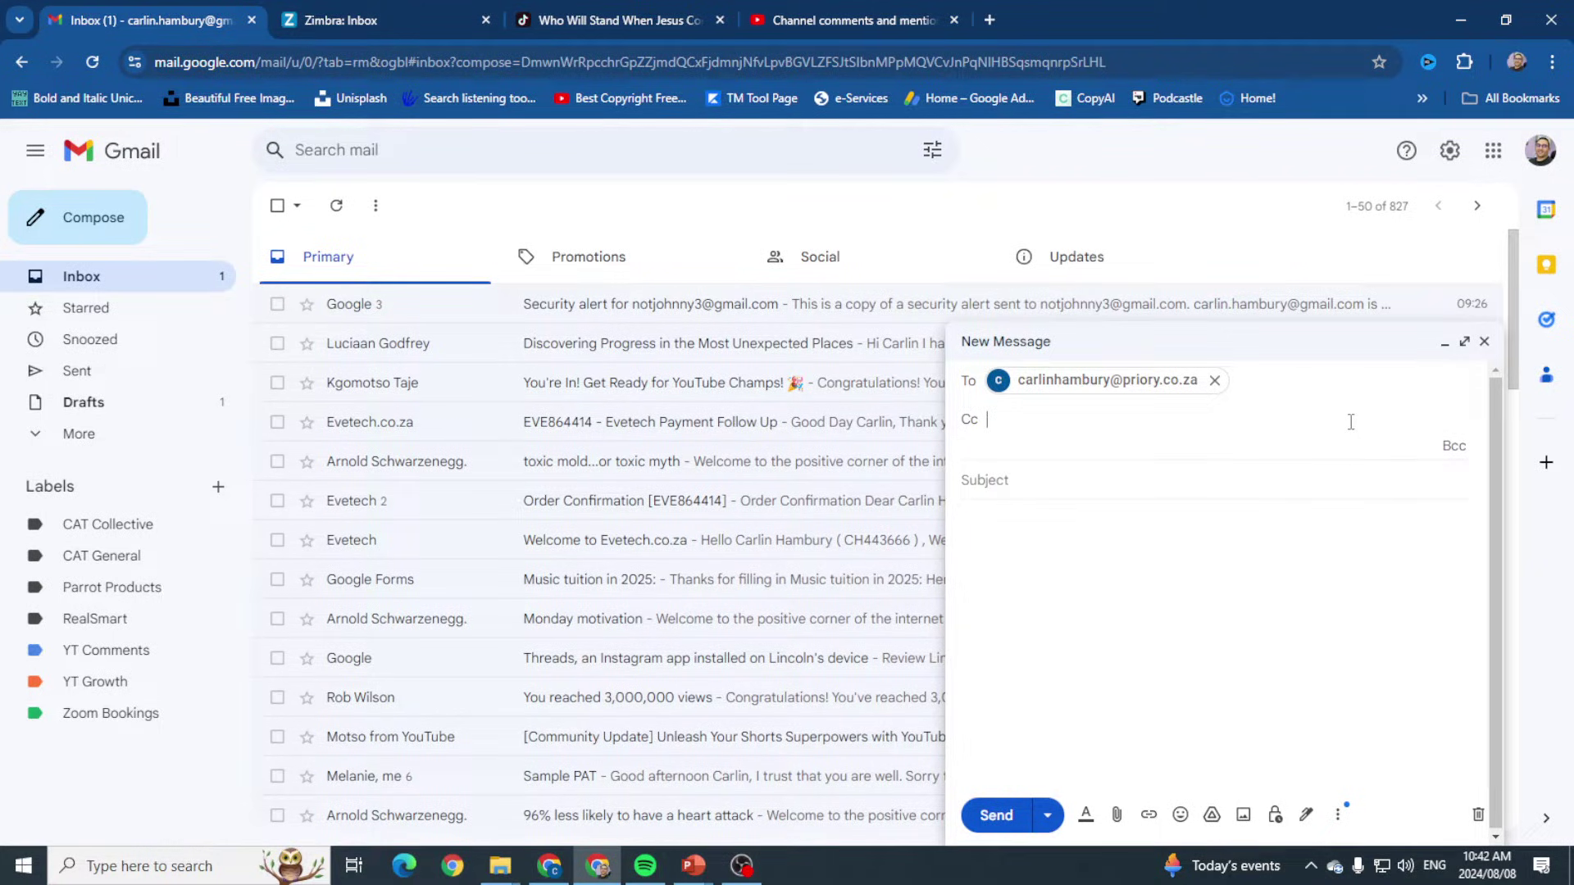
{"action": "type", "text": "theha"}
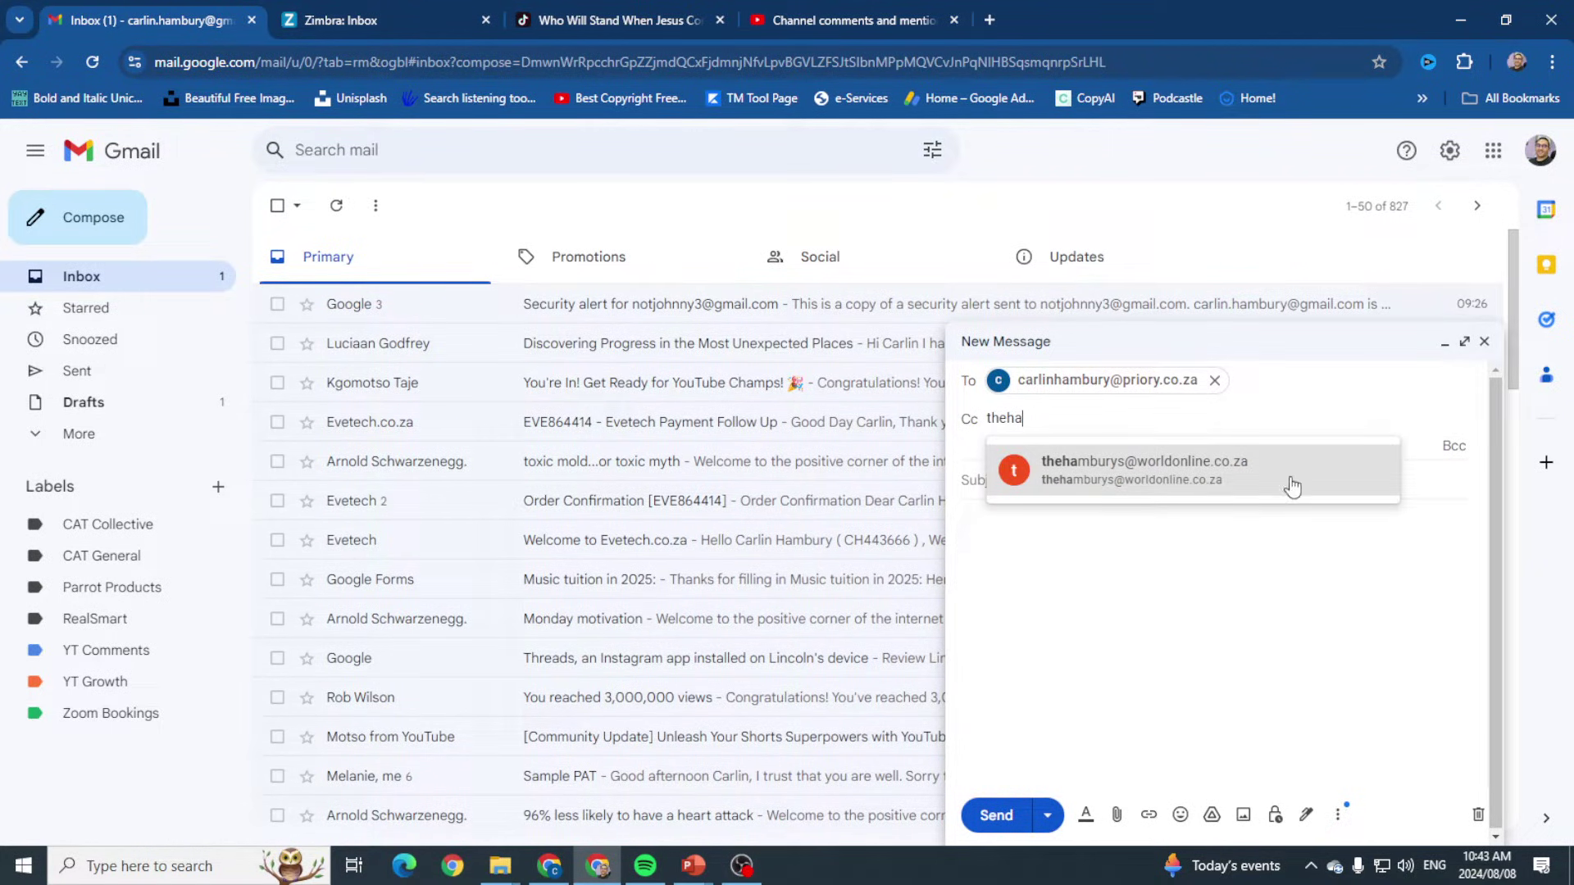
{"action": "left_click", "coordinate": [1205, 483]}
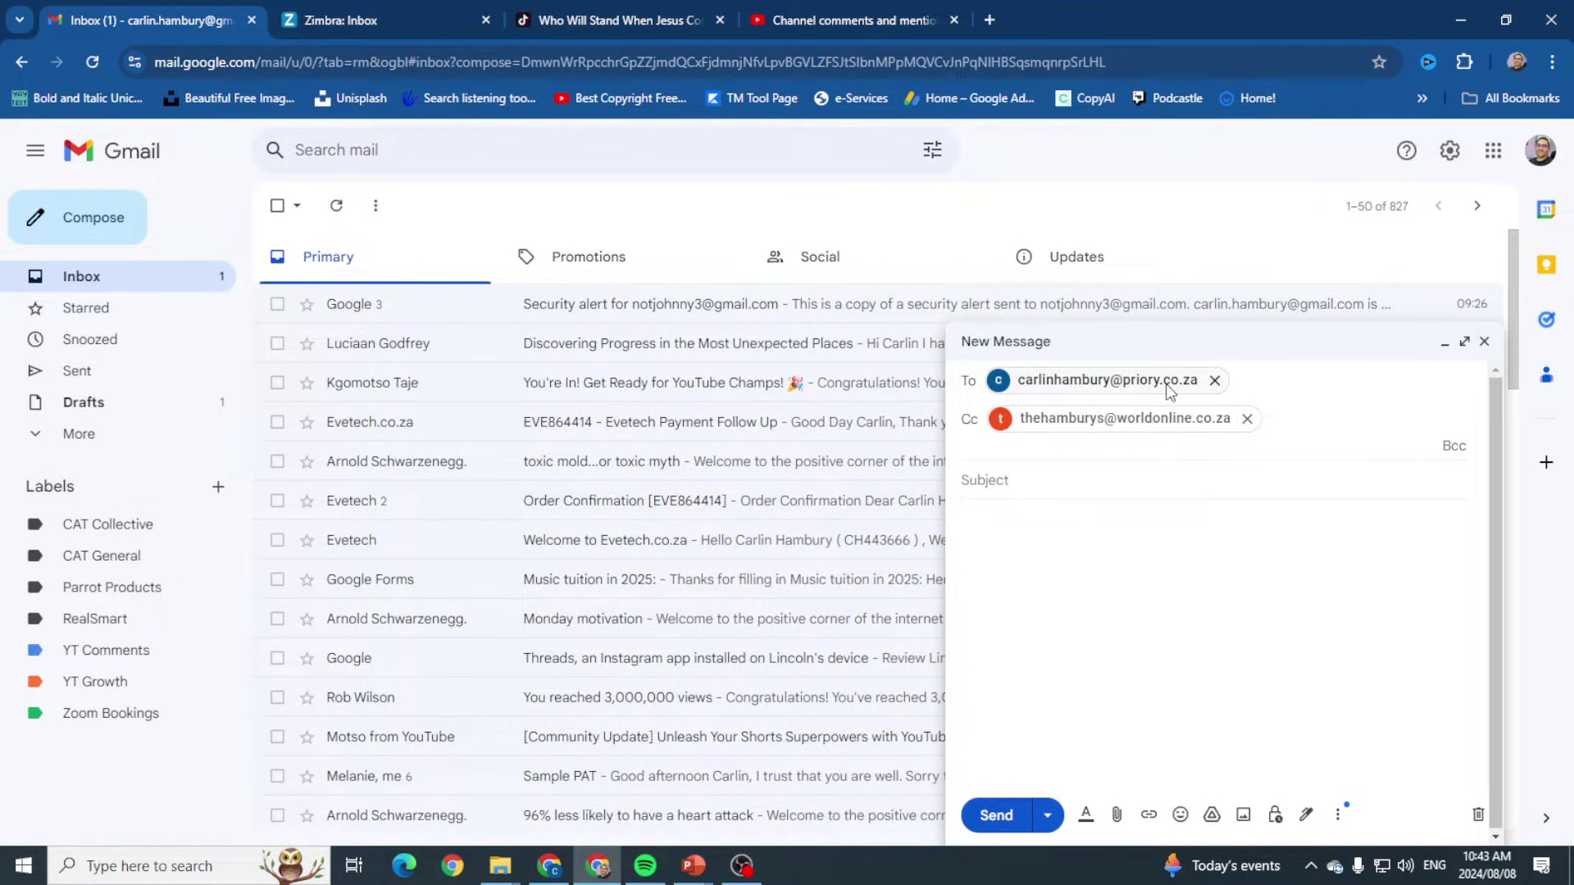
{"action": "mouse_move", "coordinate": [1173, 419]}
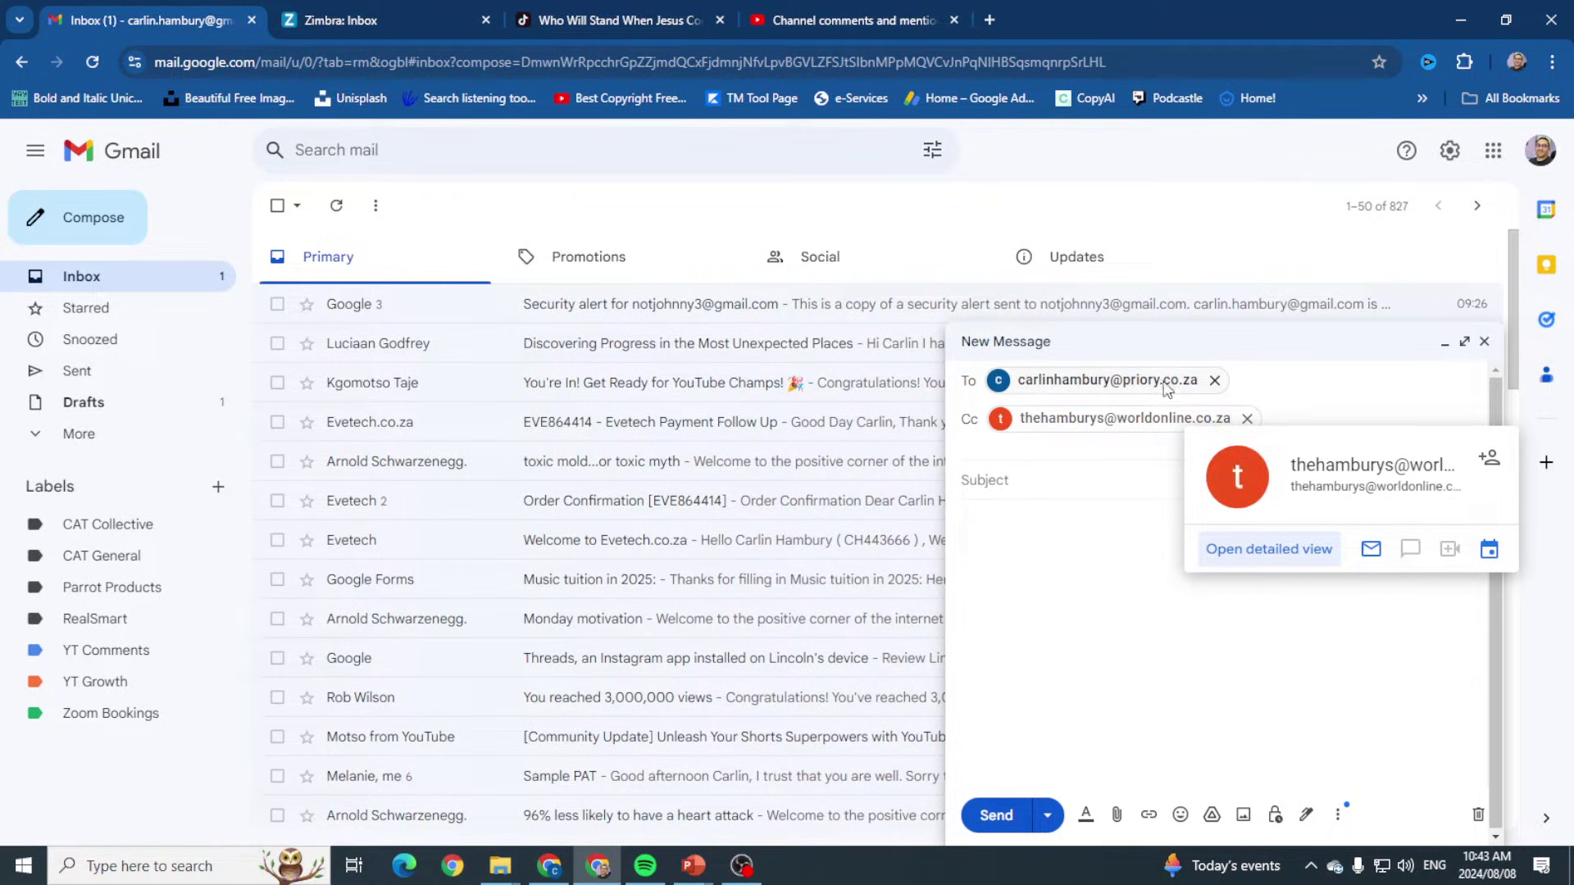
{"action": "left_click", "coordinate": [1247, 419]}
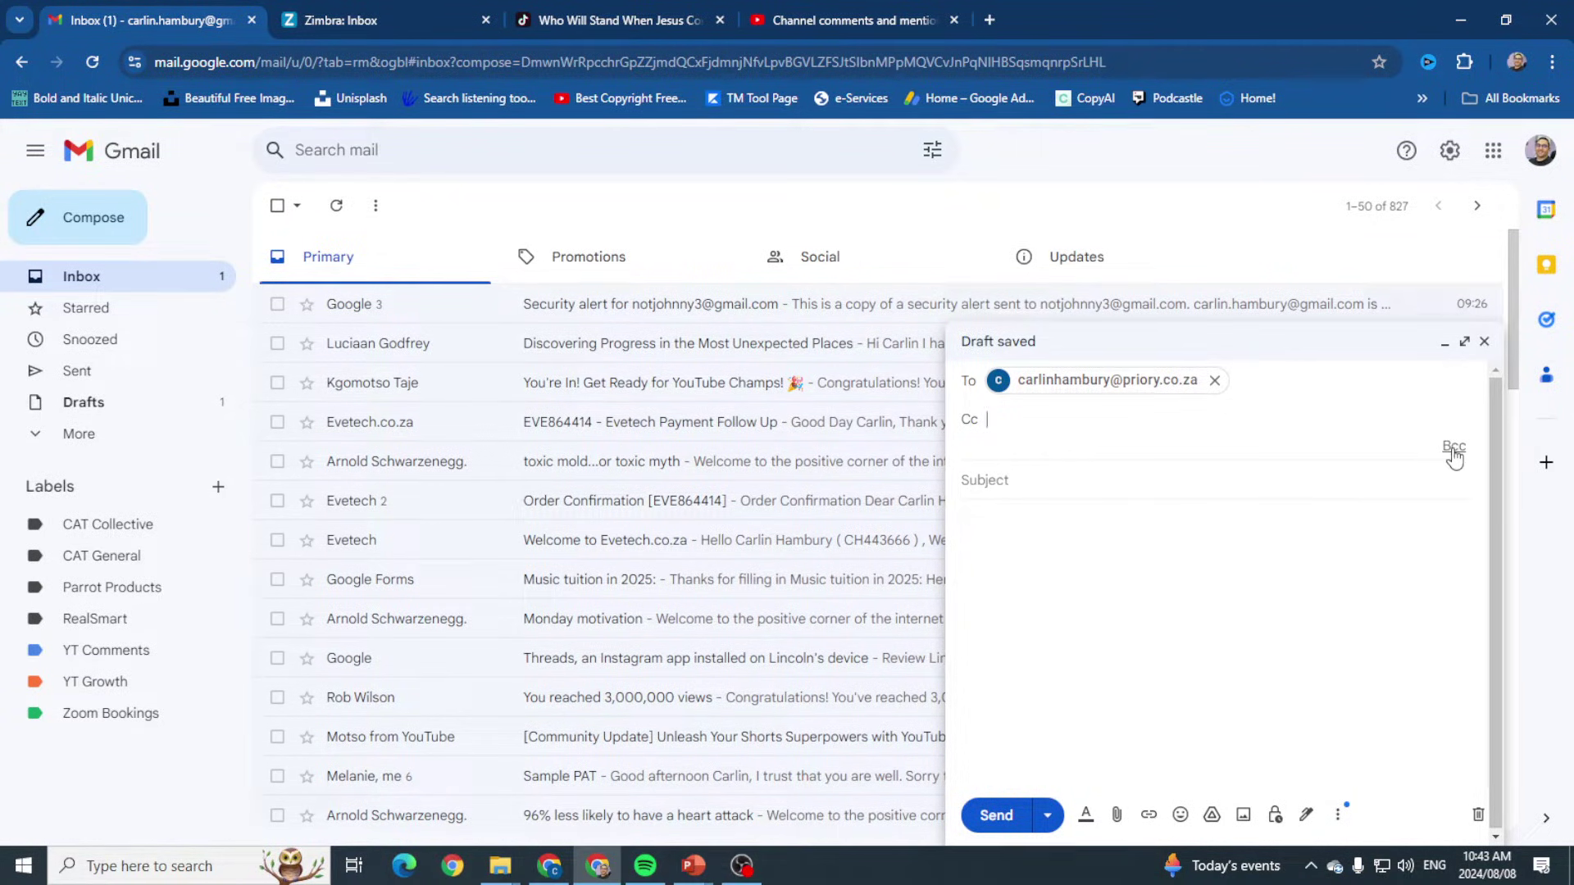
Add the second contact as a Bcc recipient from the suggestions
{"action": "left_click", "coordinate": [1453, 450]}
{"action": "type", "text": "theh"}
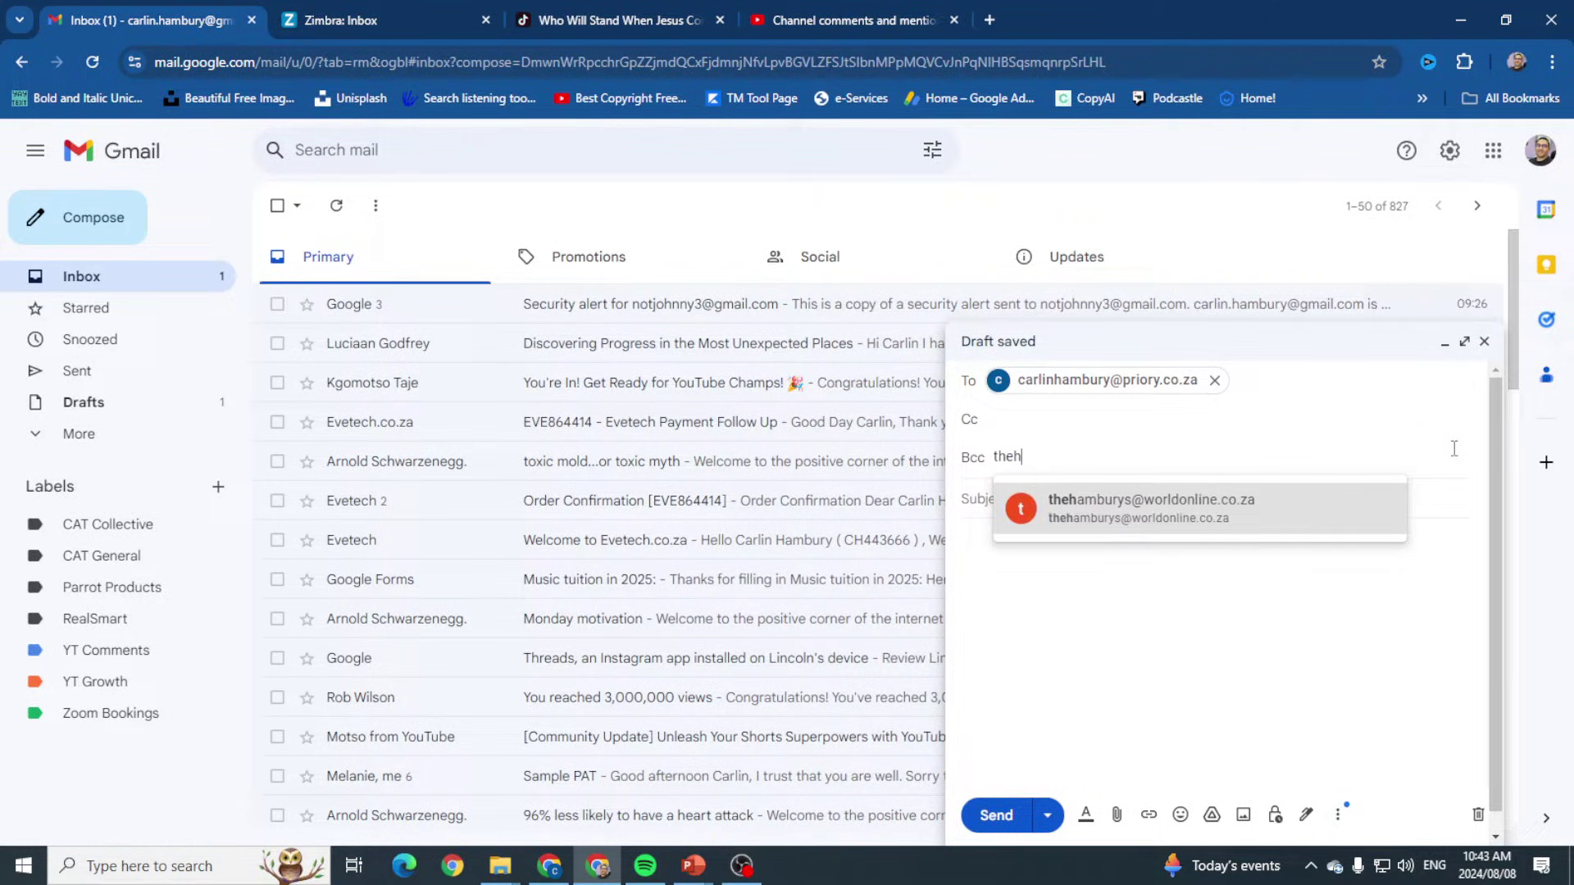
{"action": "left_click", "coordinate": [1159, 507]}
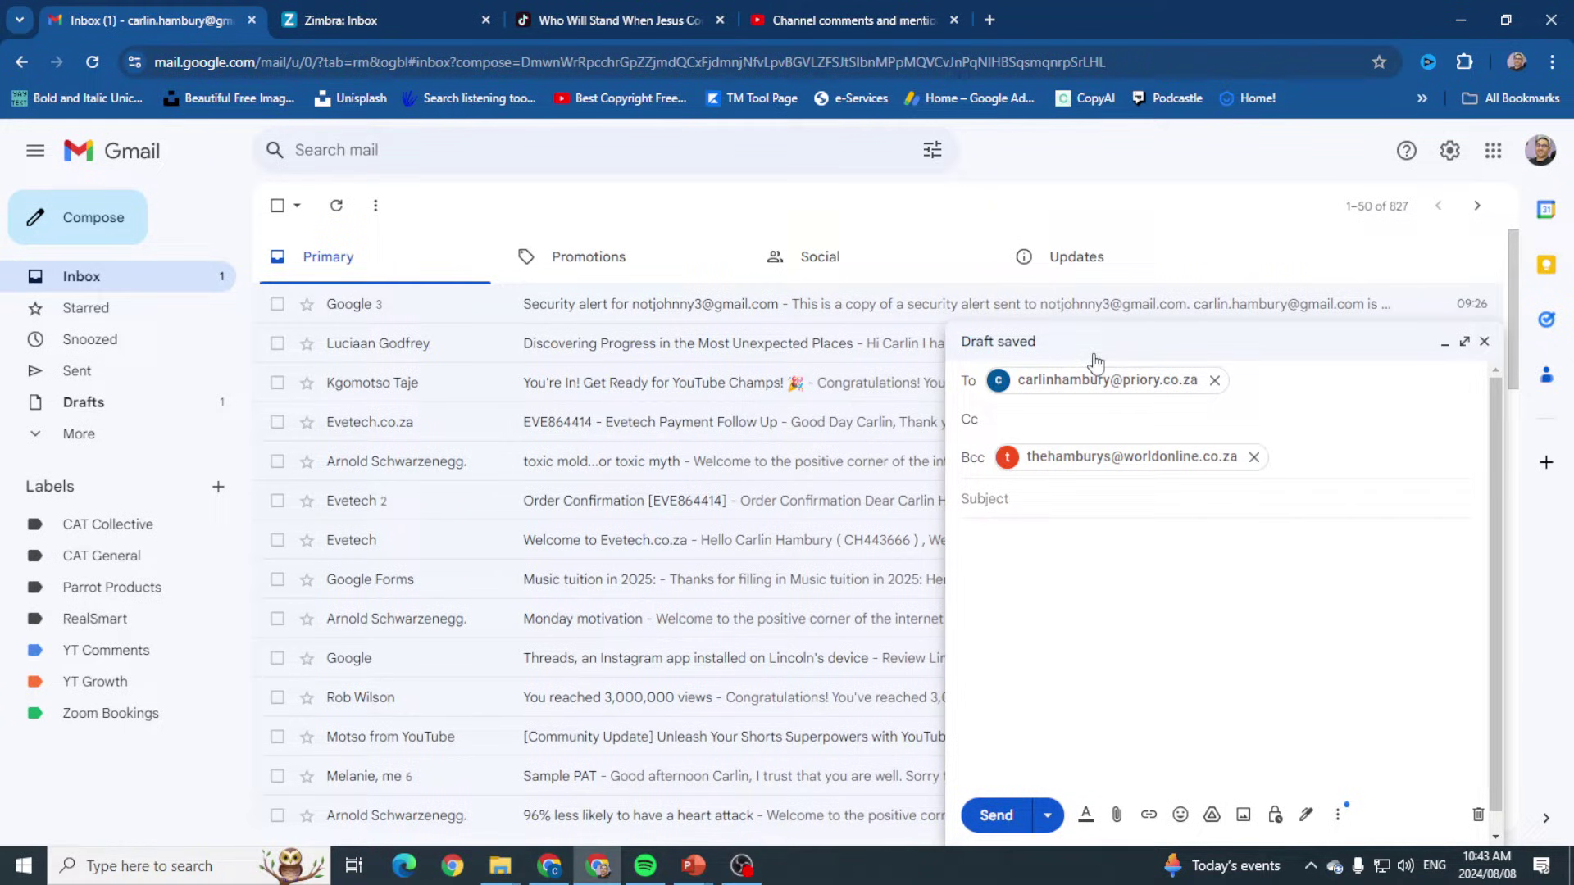
{"action": "mouse_move", "coordinate": [1101, 383]}
{"action": "mouse_move", "coordinate": [1156, 464]}
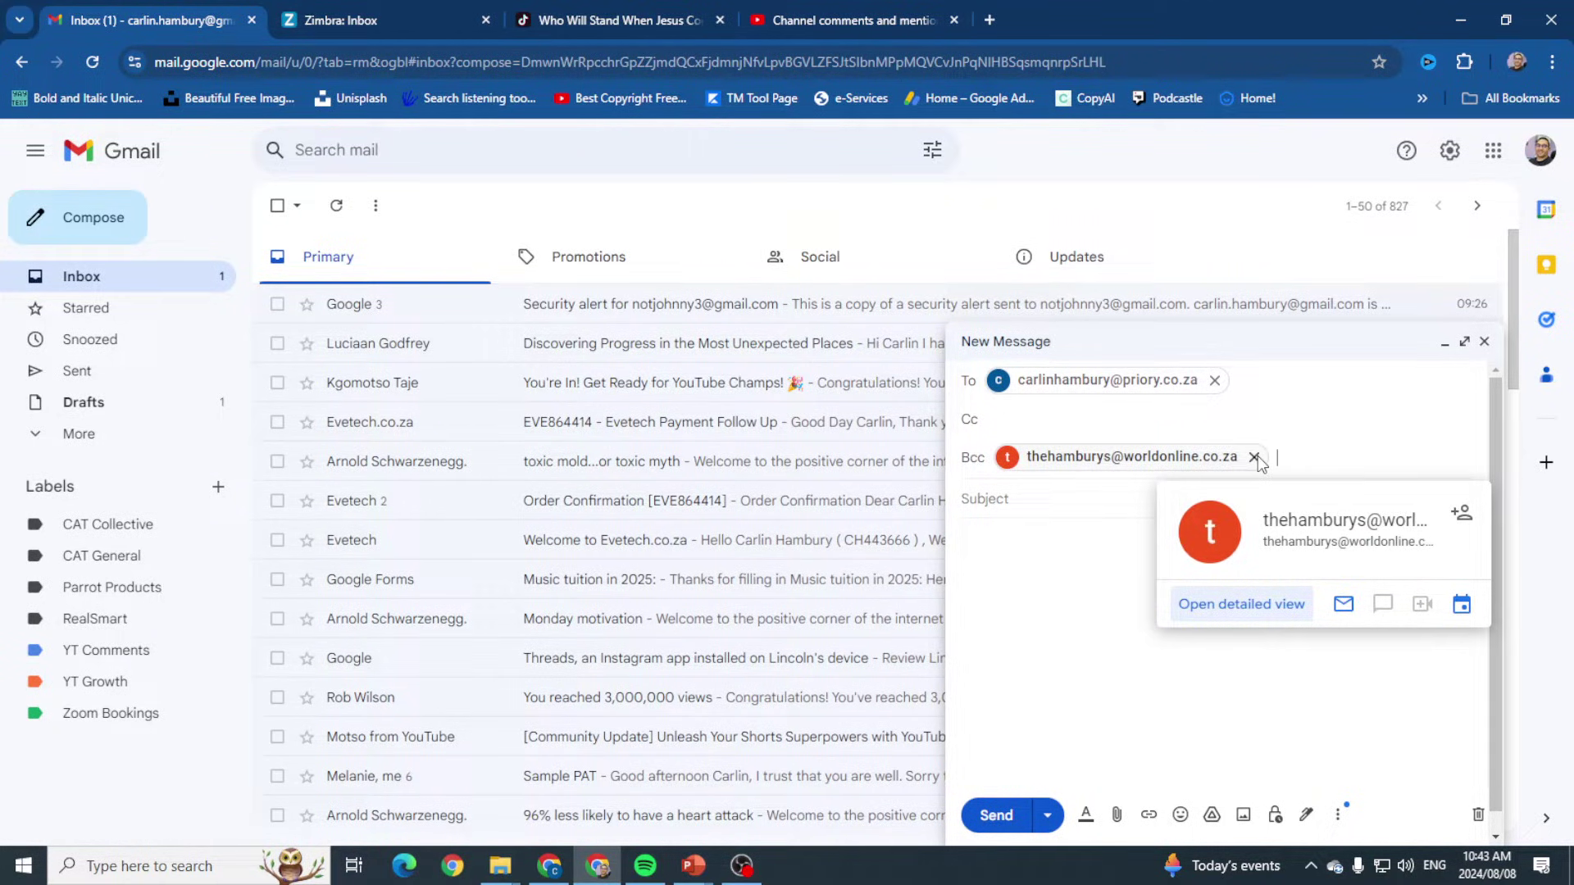
{"action": "mouse_move", "coordinate": [1203, 385]}
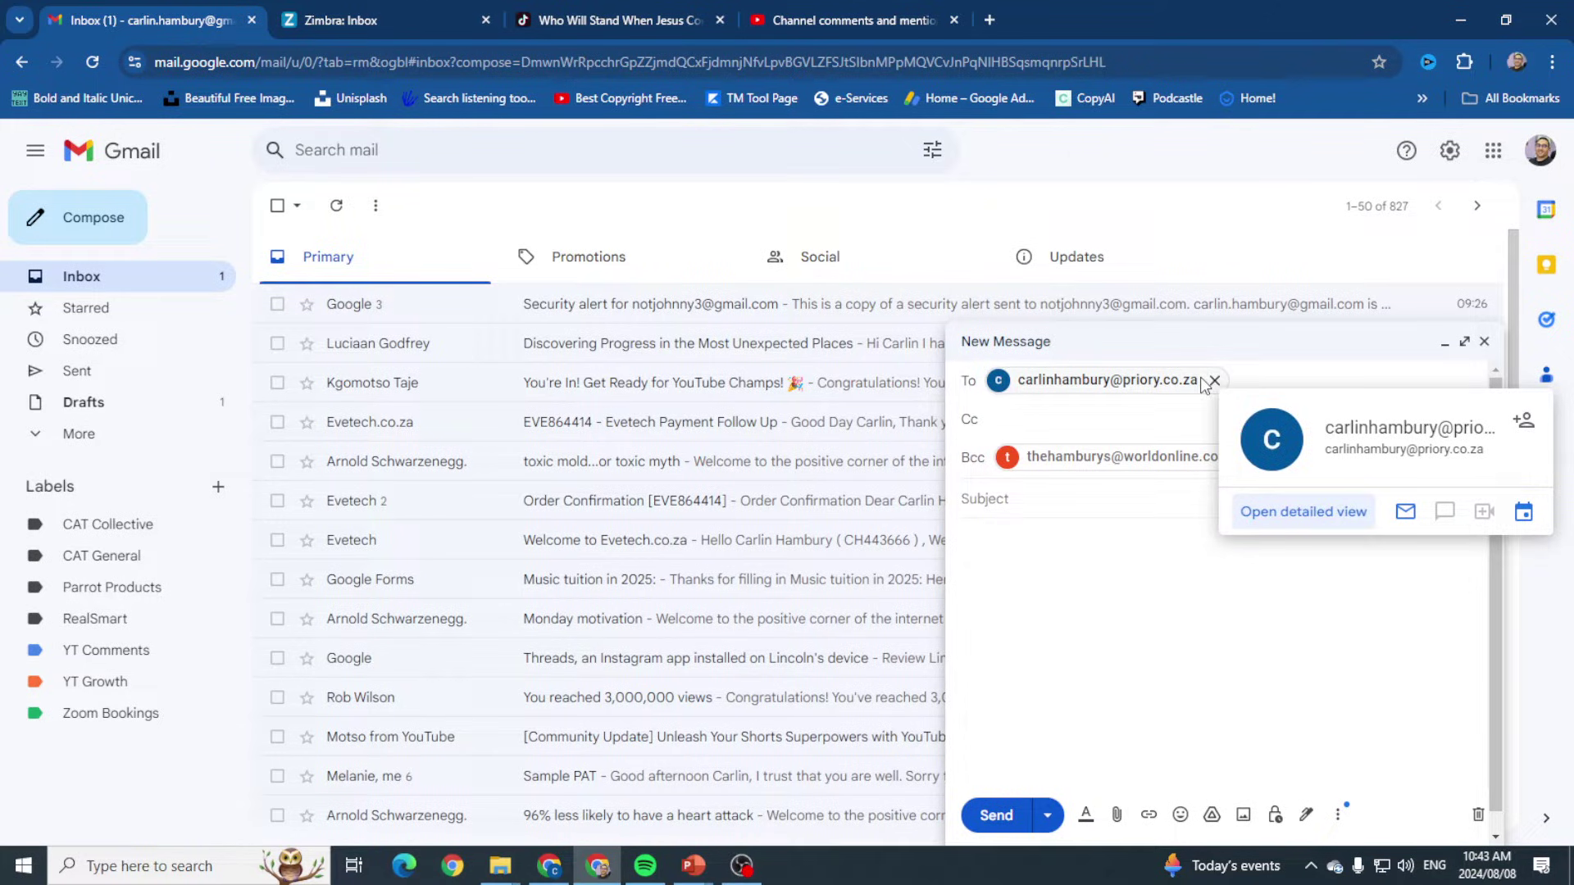
Expand the recipient fields and remove the Bcc recipient
{"action": "left_click", "coordinate": [1164, 551]}
{"action": "left_click", "coordinate": [1160, 382]}
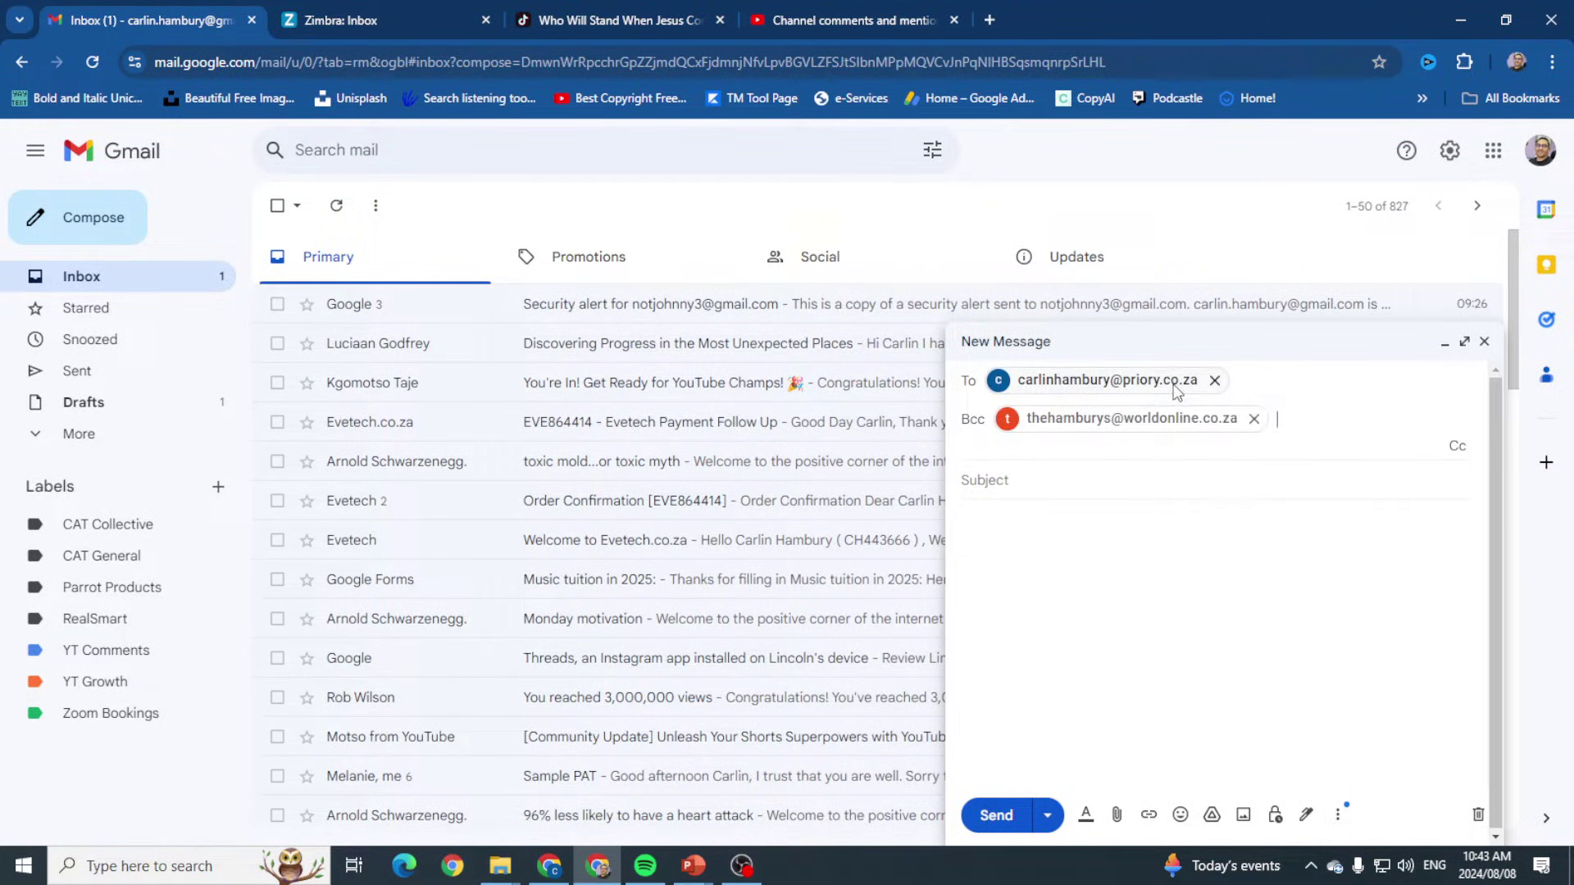
{"action": "left_click", "coordinate": [1253, 419]}
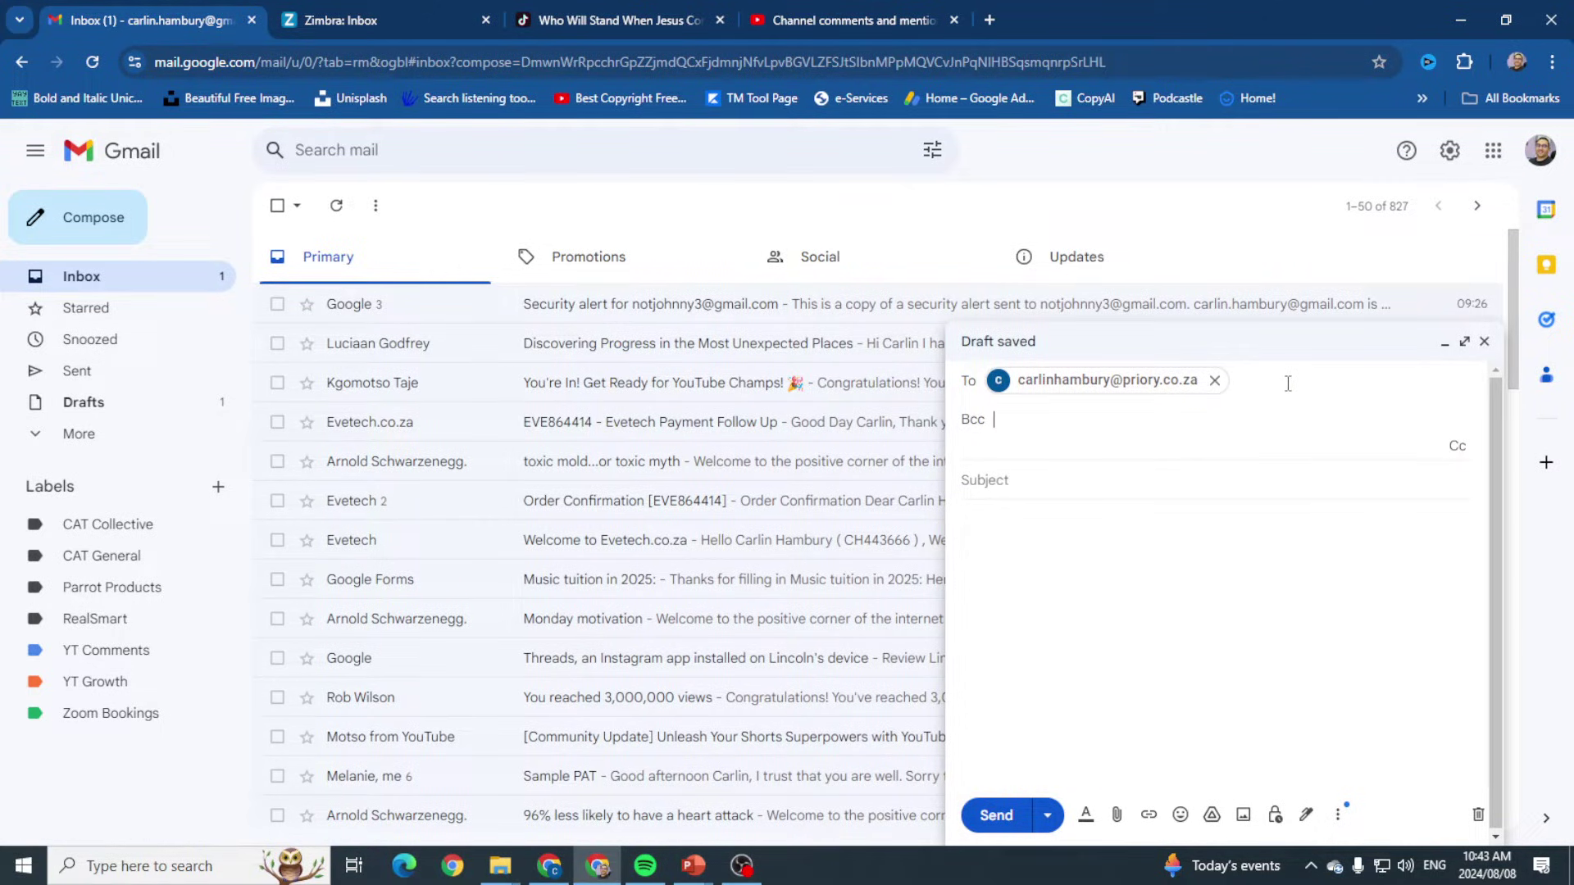
Re-add the contact's work address as recipient and enter the subject 'Email Enquiry - Account No'
{"action": "left_click", "coordinate": [1214, 381]}
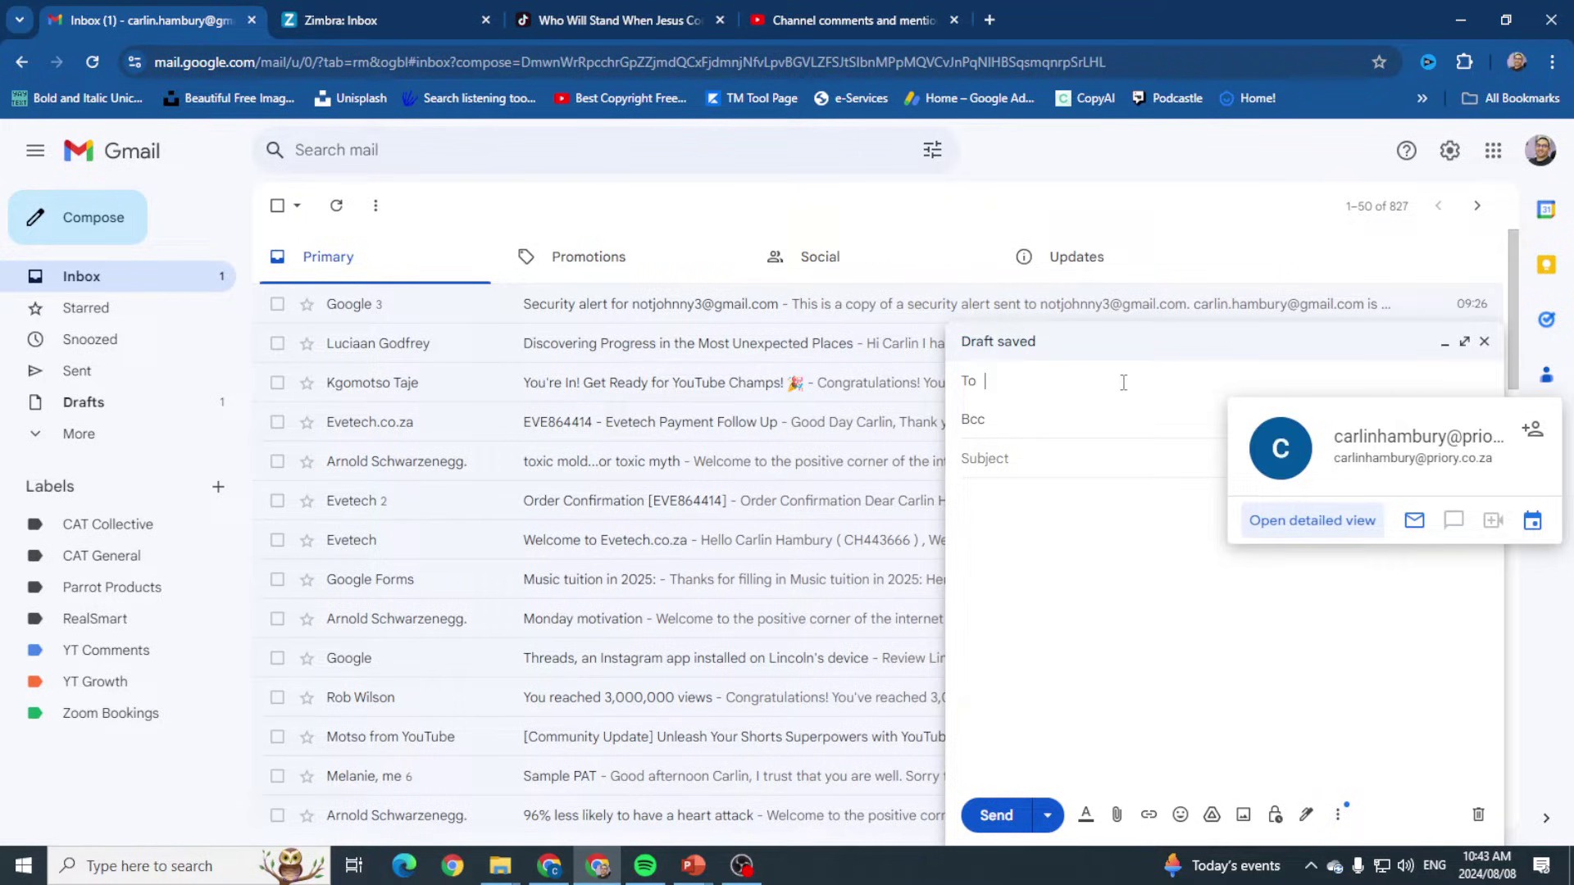
{"action": "type", "text": "carli"}
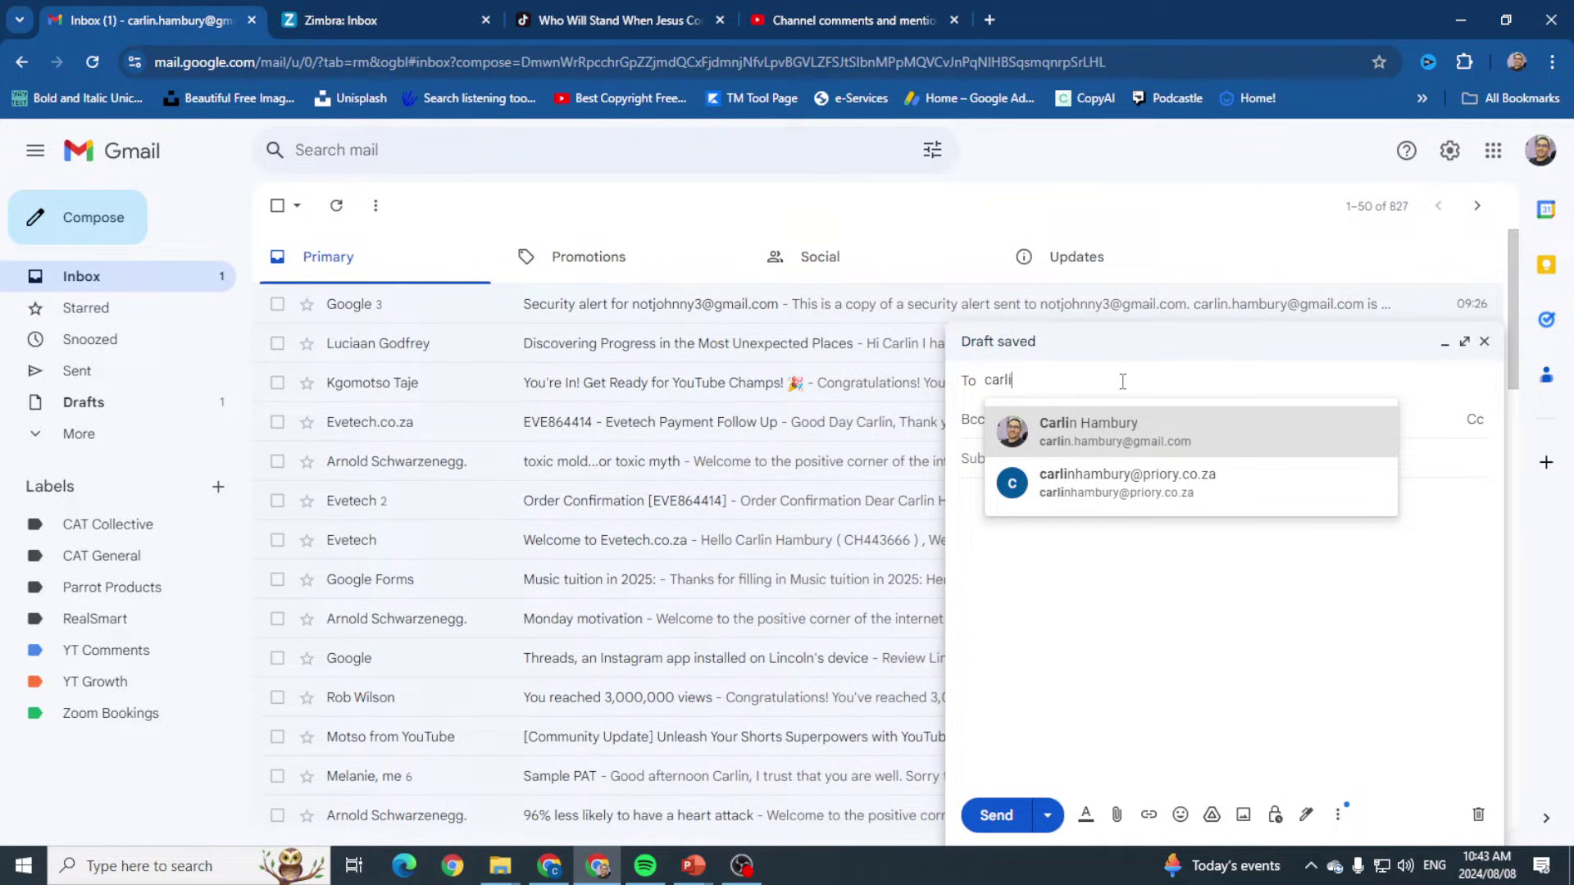
{"action": "left_click", "coordinate": [1110, 481]}
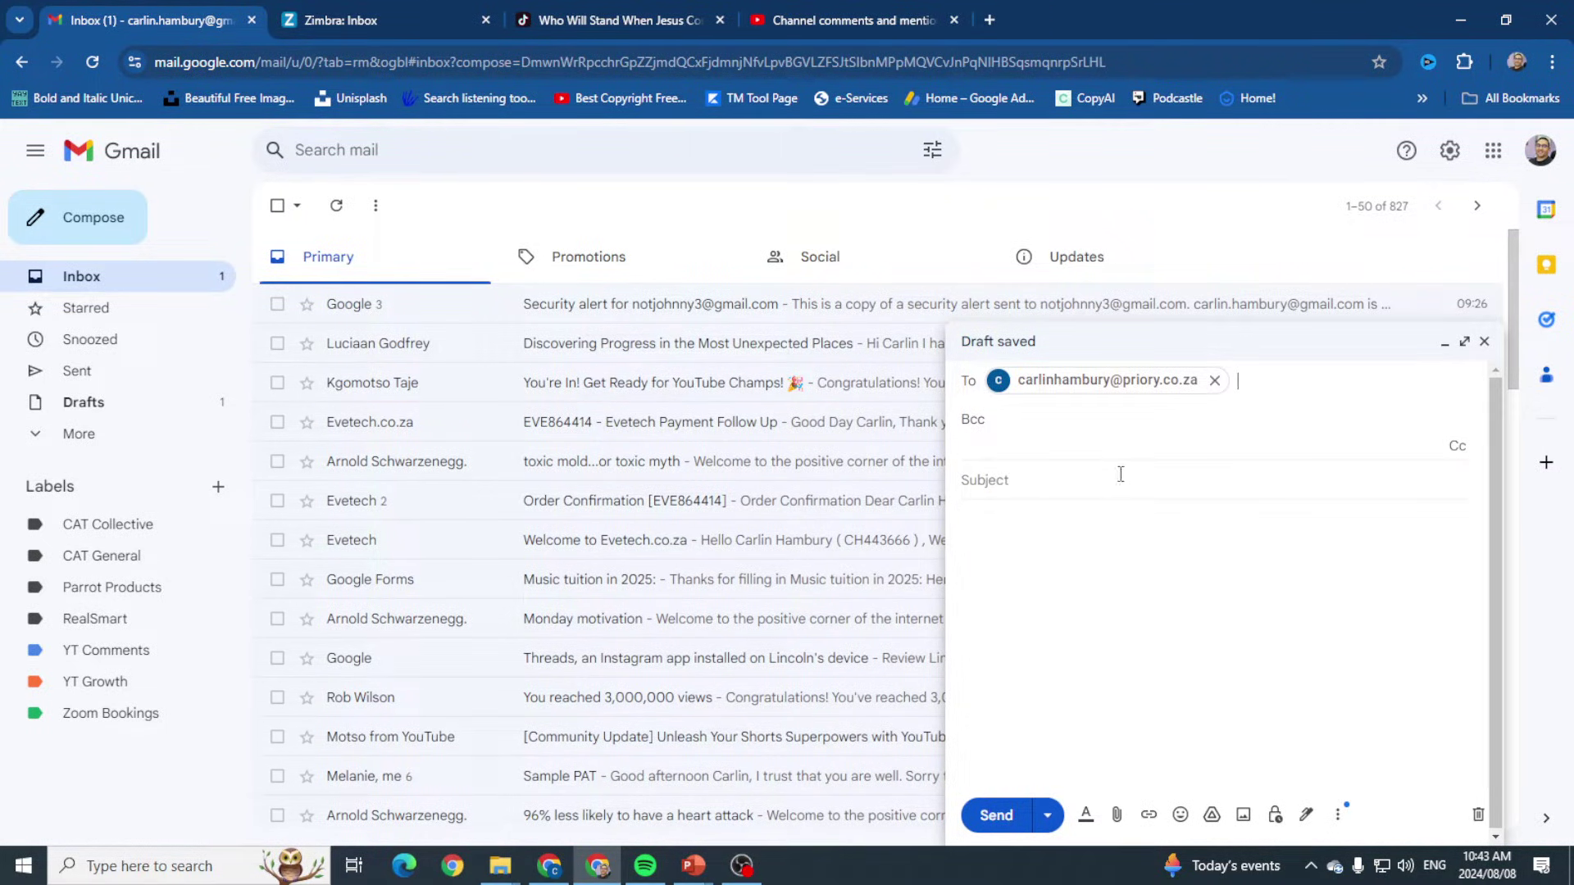
{"action": "left_click", "coordinate": [1196, 464]}
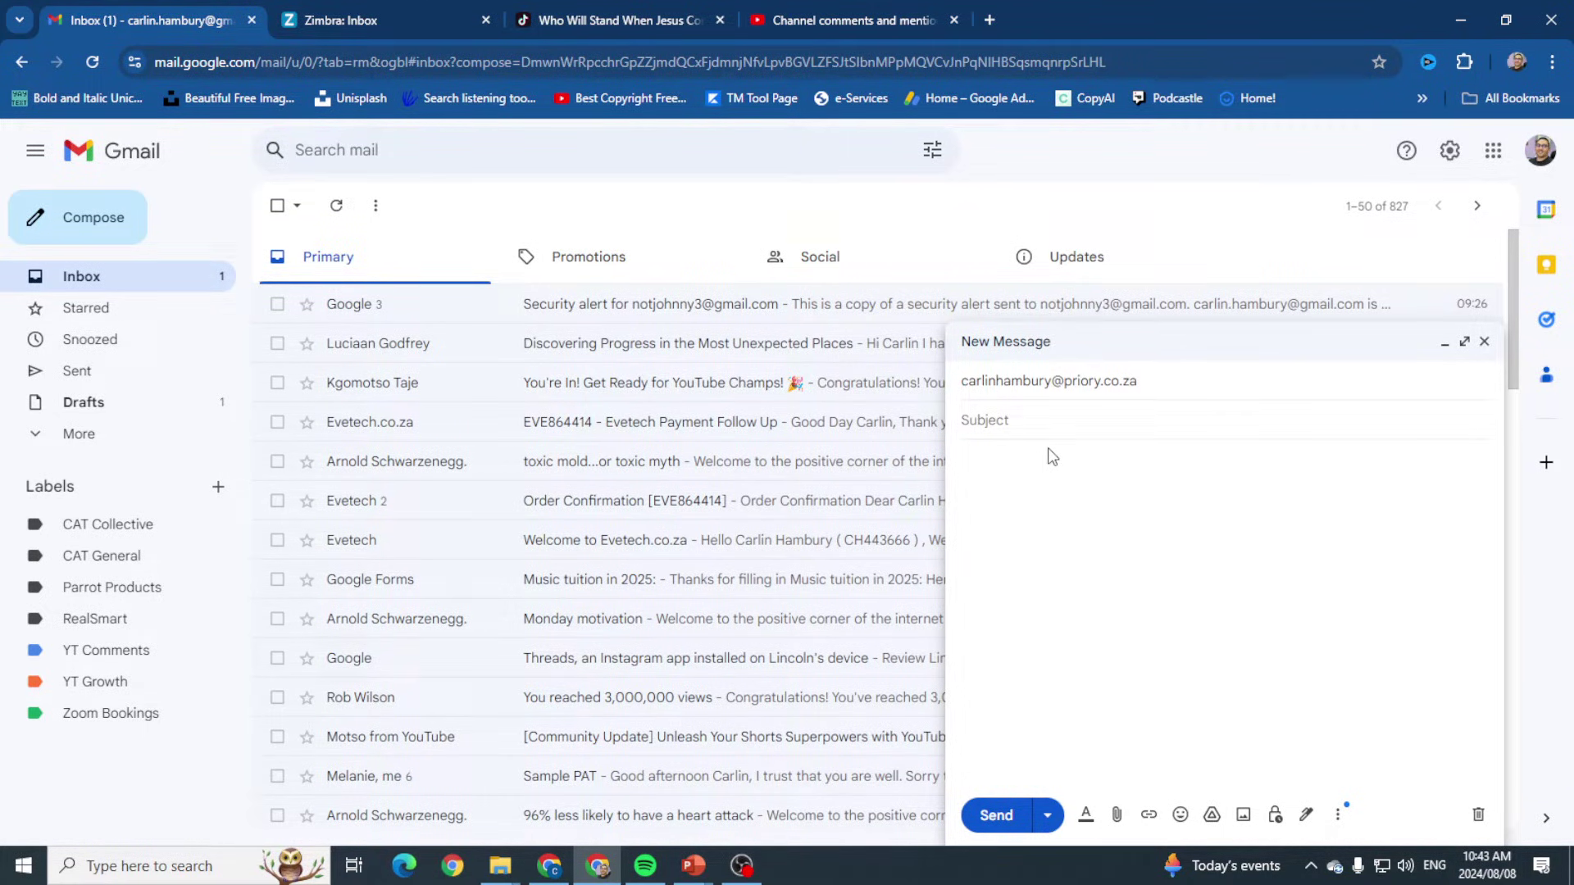
{"action": "type", "text": "Email Enquiry - Account No"}
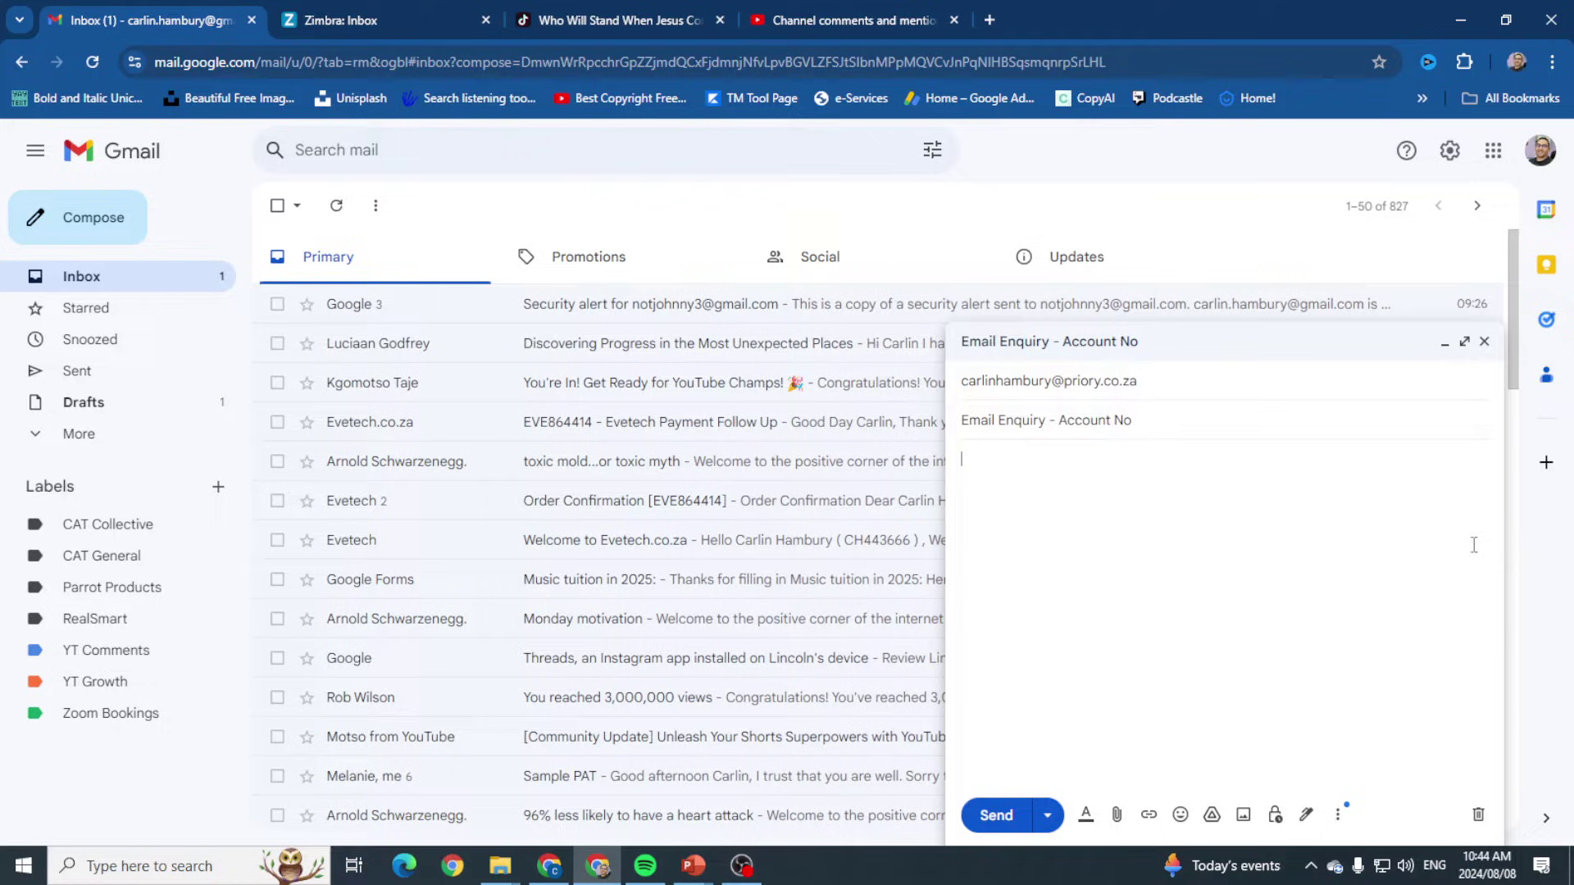
Save and close the message, then reopen the 'Email Enquiry - Account No' draft from Drafts
{"action": "left_click", "coordinate": [1485, 345]}
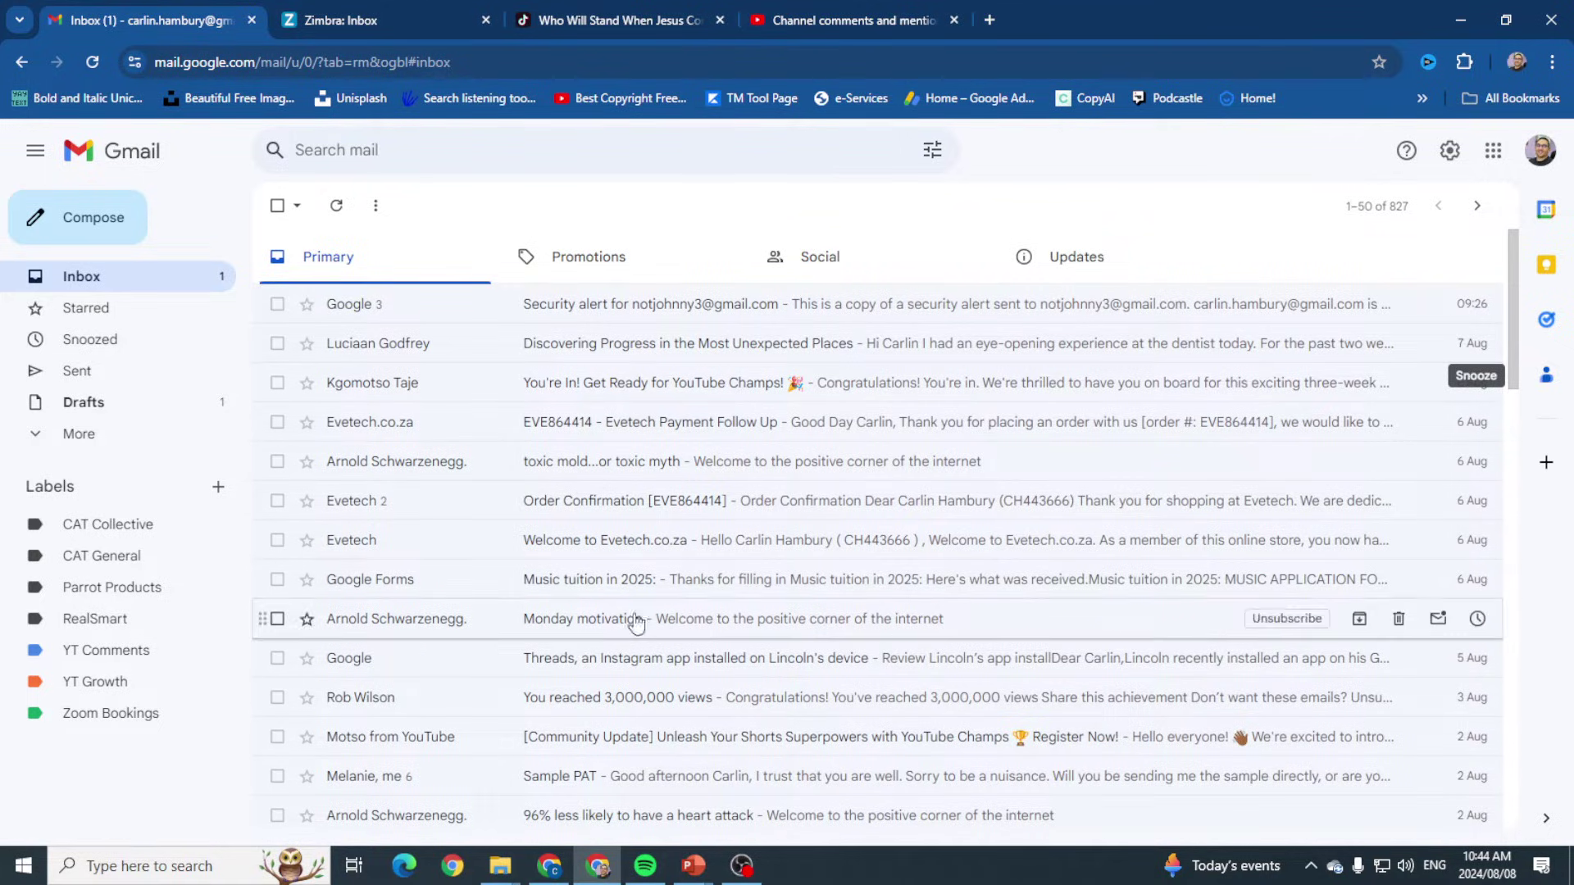
{"action": "left_click", "coordinate": [82, 405]}
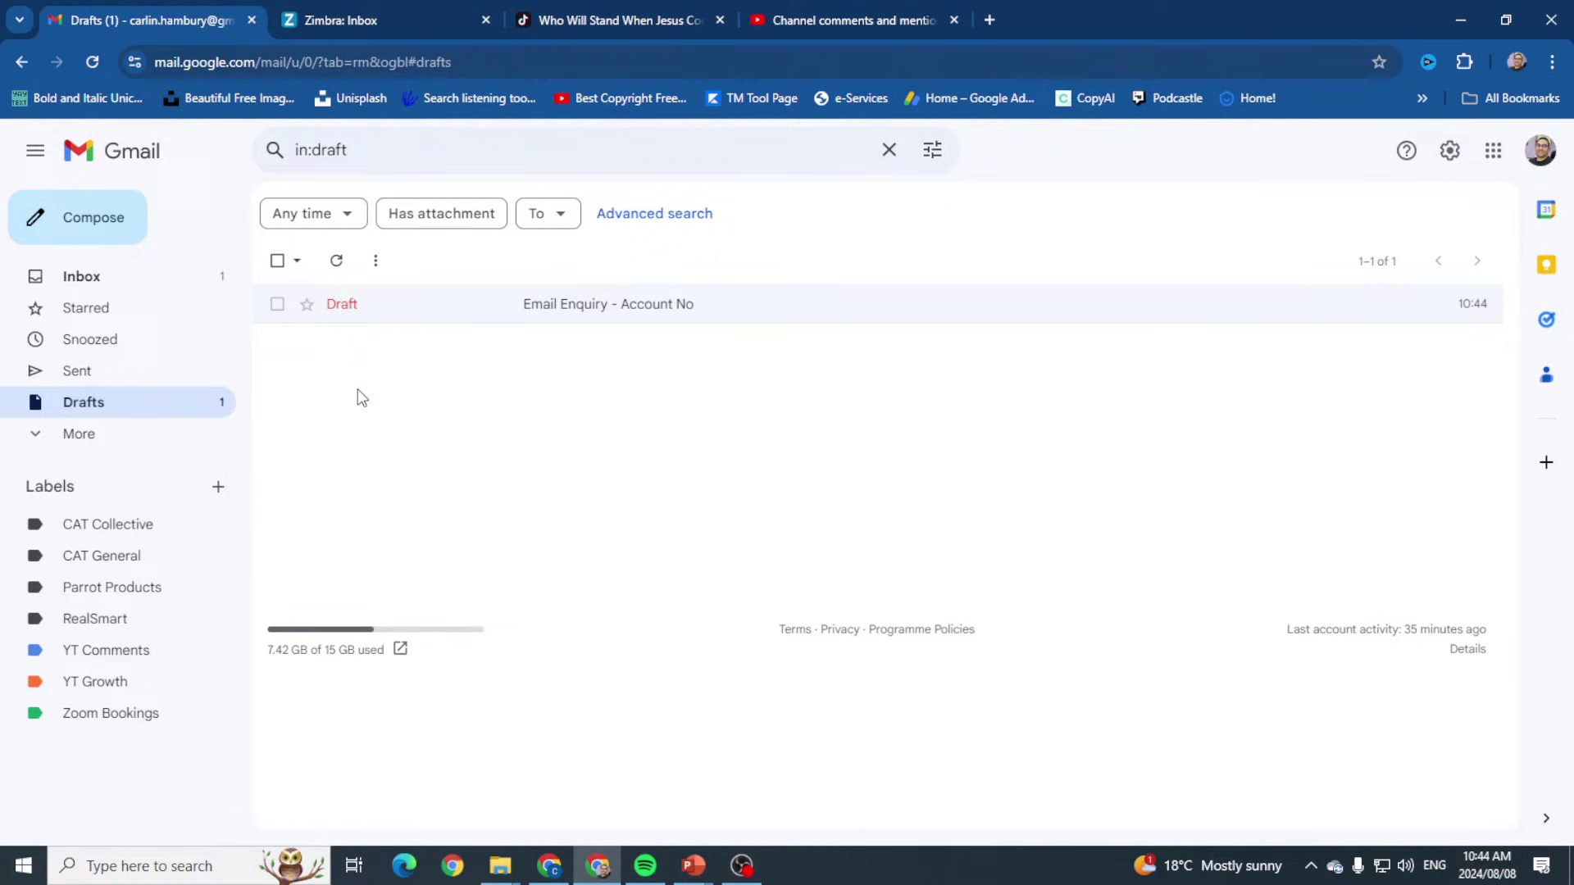
{"action": "left_click", "coordinate": [387, 312]}
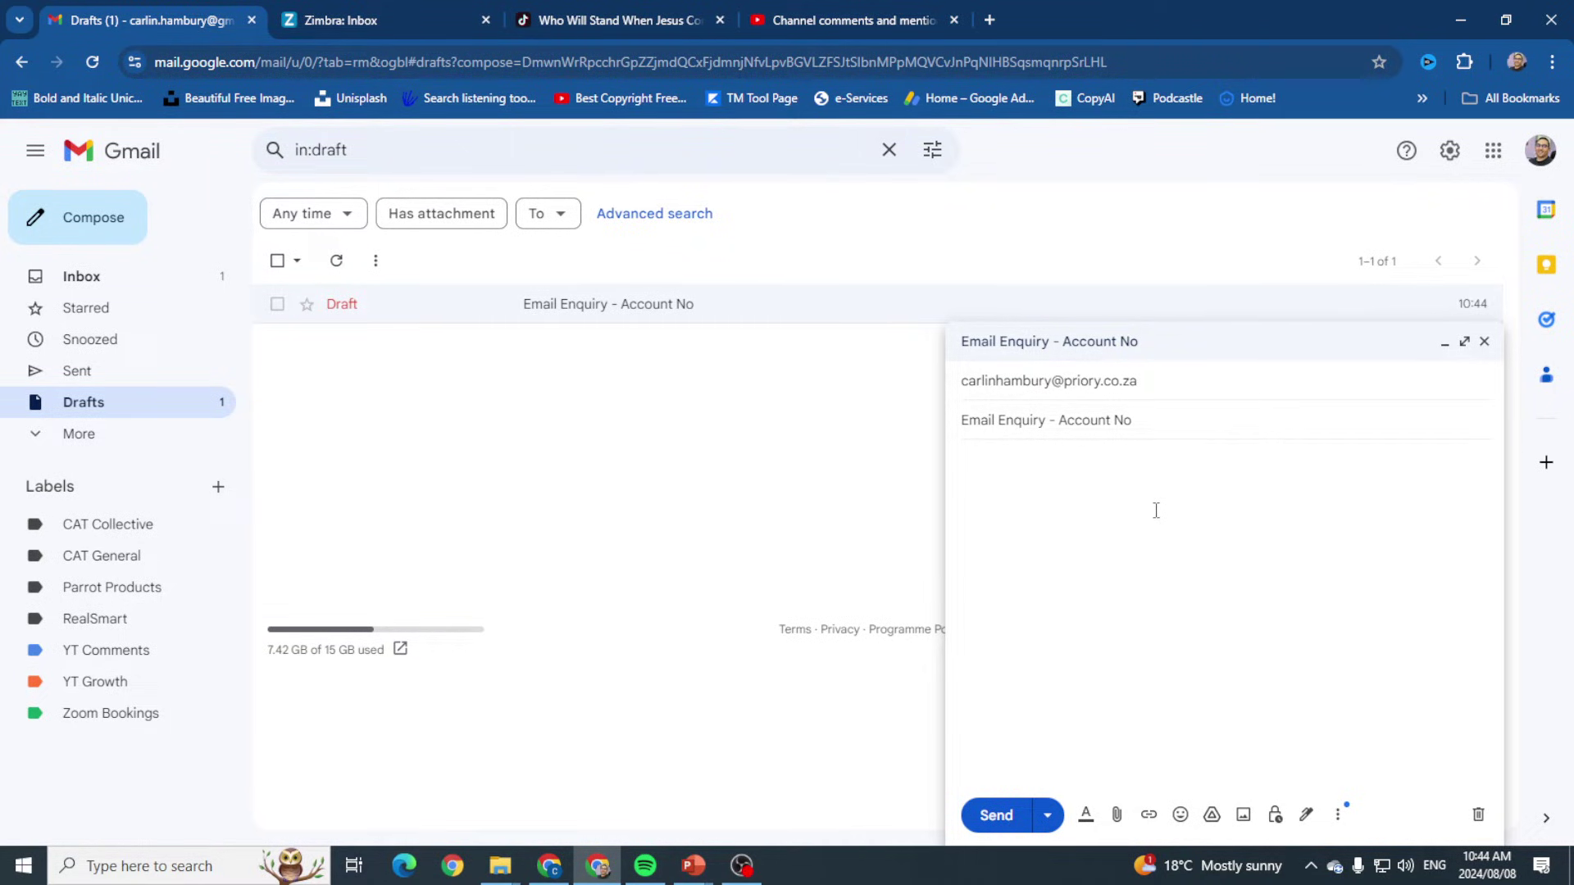
Write the body: a Good morning greeting, 'I am have an email enquiry.' and a Kind Regards sign-off
{"action": "type", "text": "Good morning Mr WHoever"}
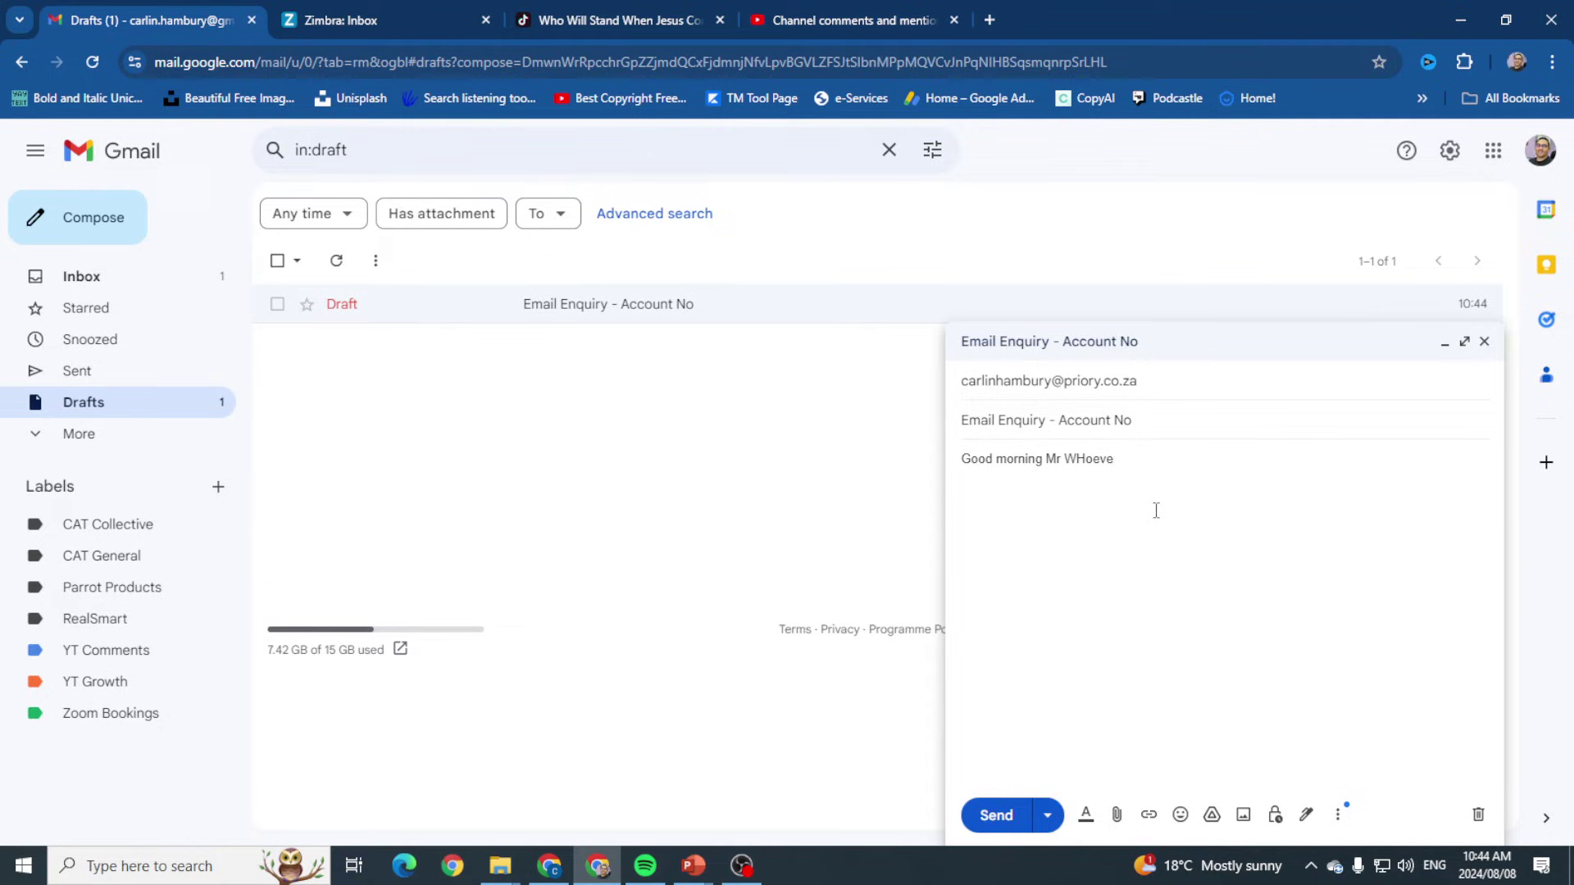
{"action": "key", "text": "BackSpace"}
{"action": "key", "text": "BackSpace"}
{"action": "key", "text": "BackSpace"}
{"action": "key", "text": "BackSpace"}
{"action": "key", "text": "BackSpace"}
{"action": "type", "text": "hoever"}
{"action": "key", "text": "Return"}
{"action": "type", "text": "I am have an email enquiry.  Kind Regards"}
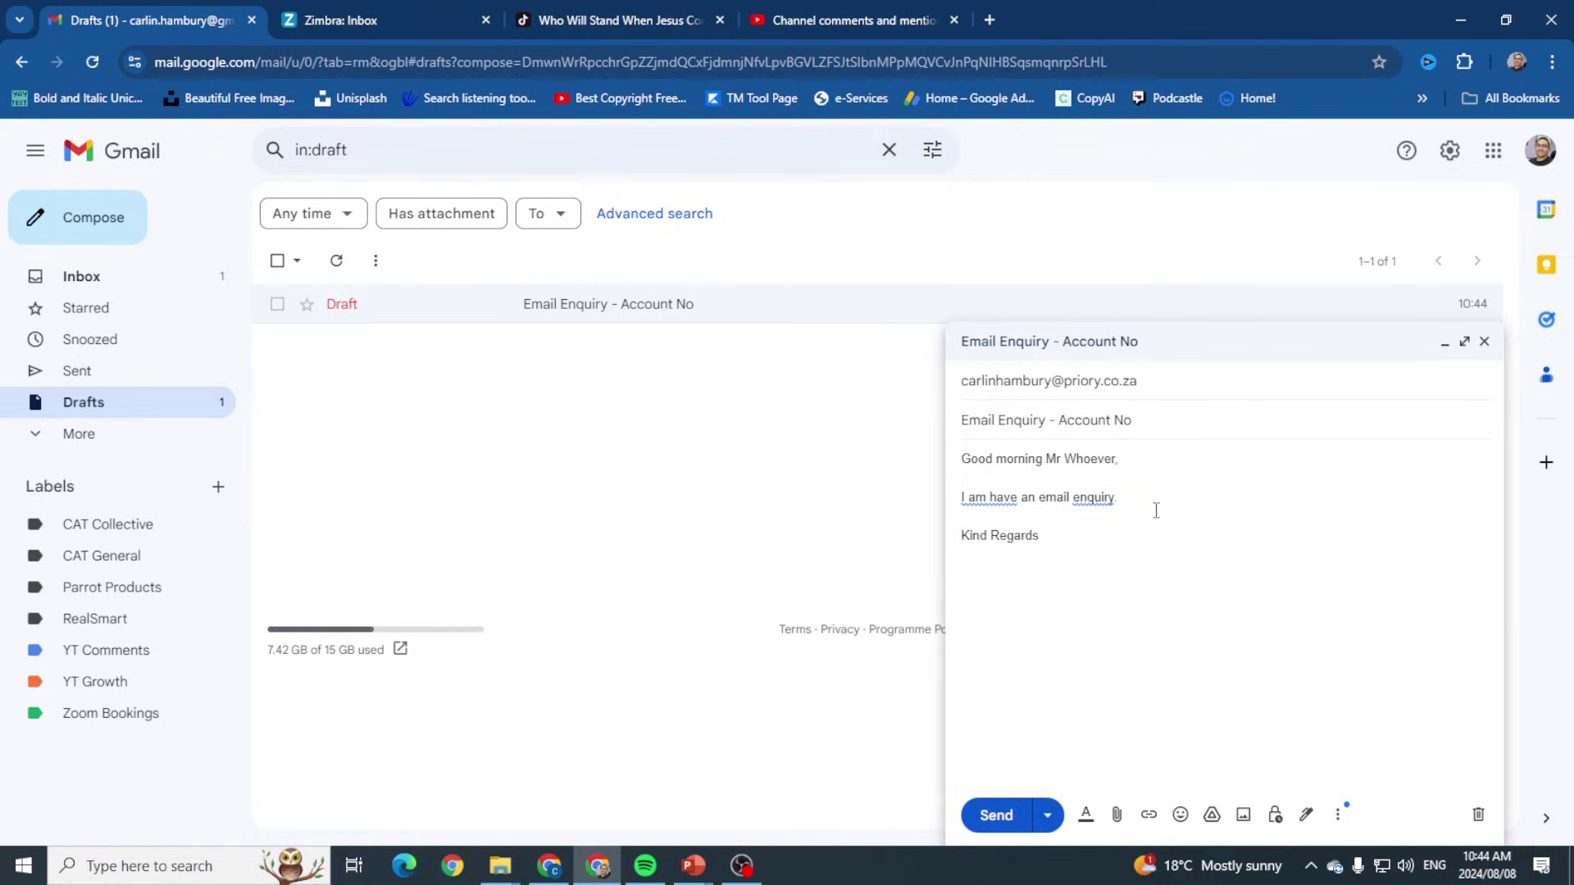
{"action": "type", "text": ", Hambury"}
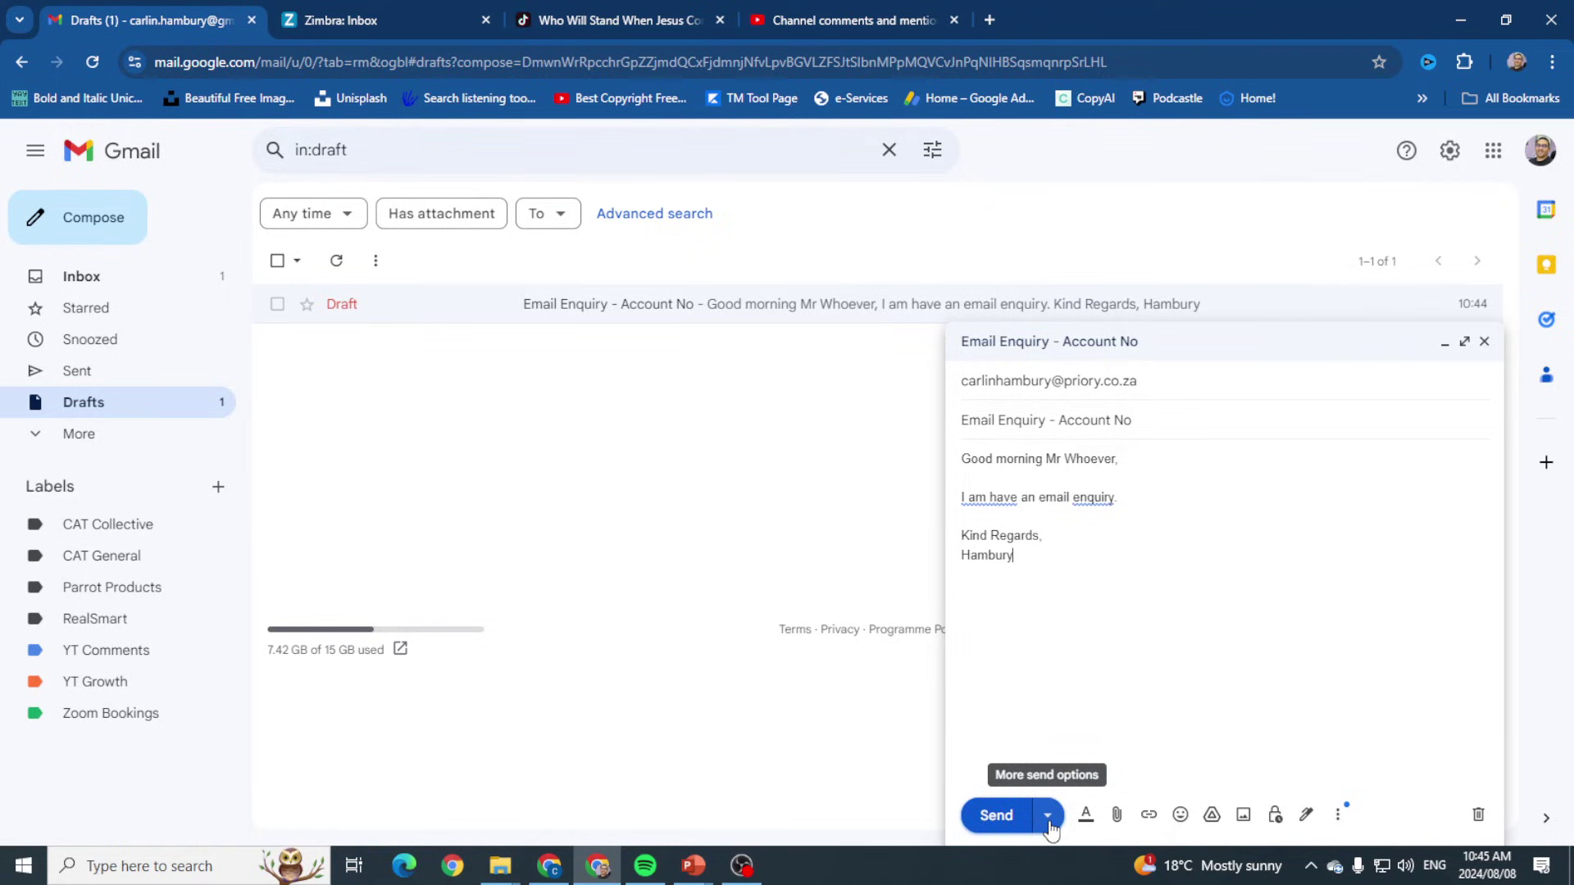
{"action": "left_click", "coordinate": [1048, 820]}
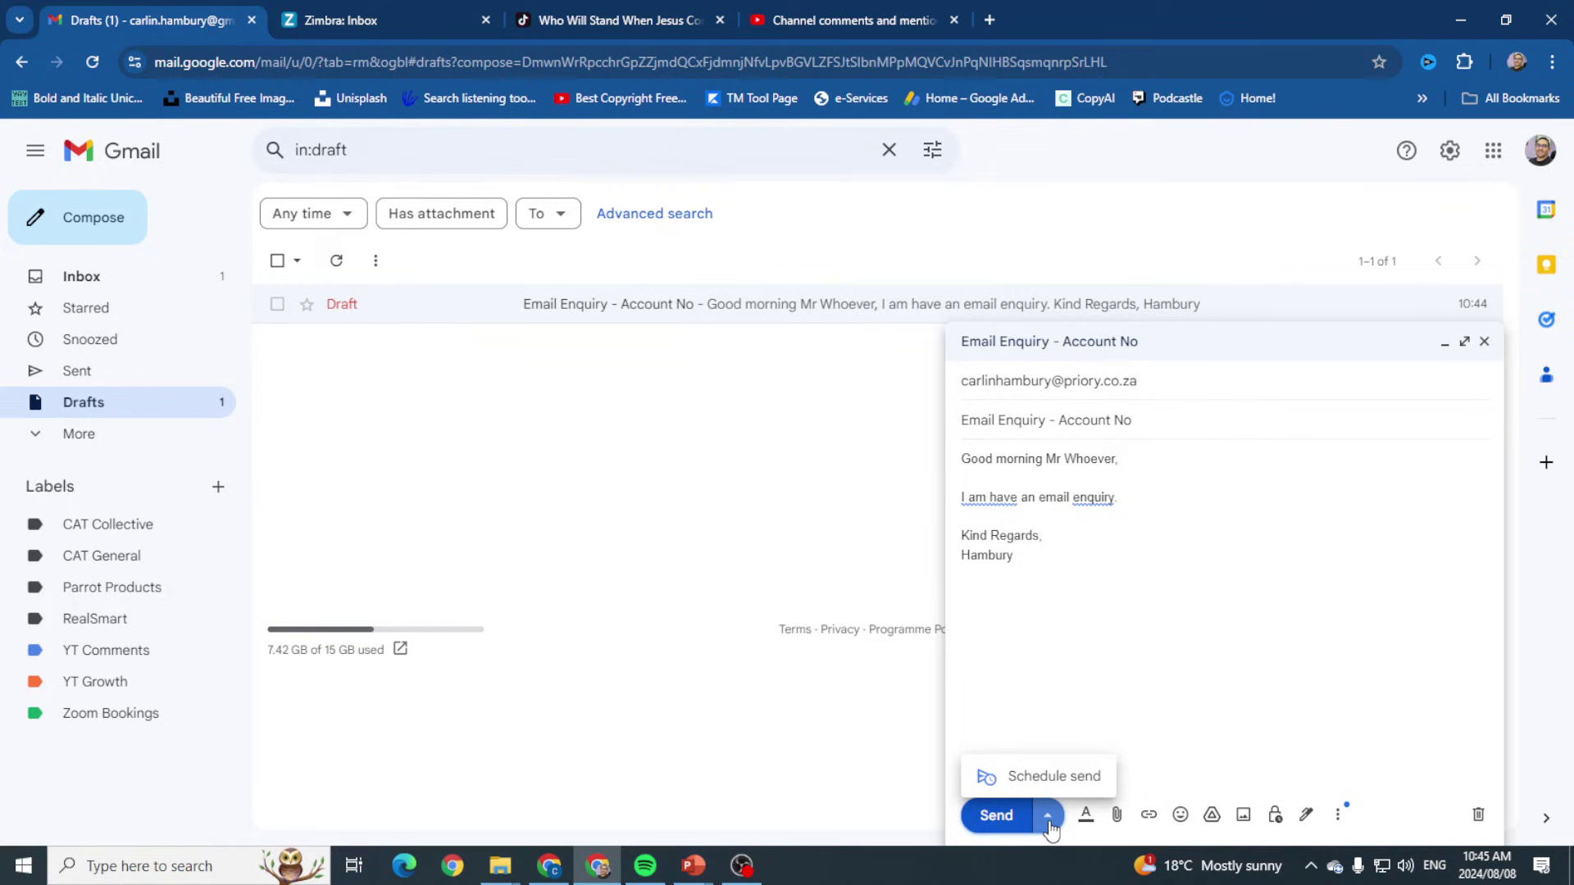
{"action": "left_click", "coordinate": [1035, 778]}
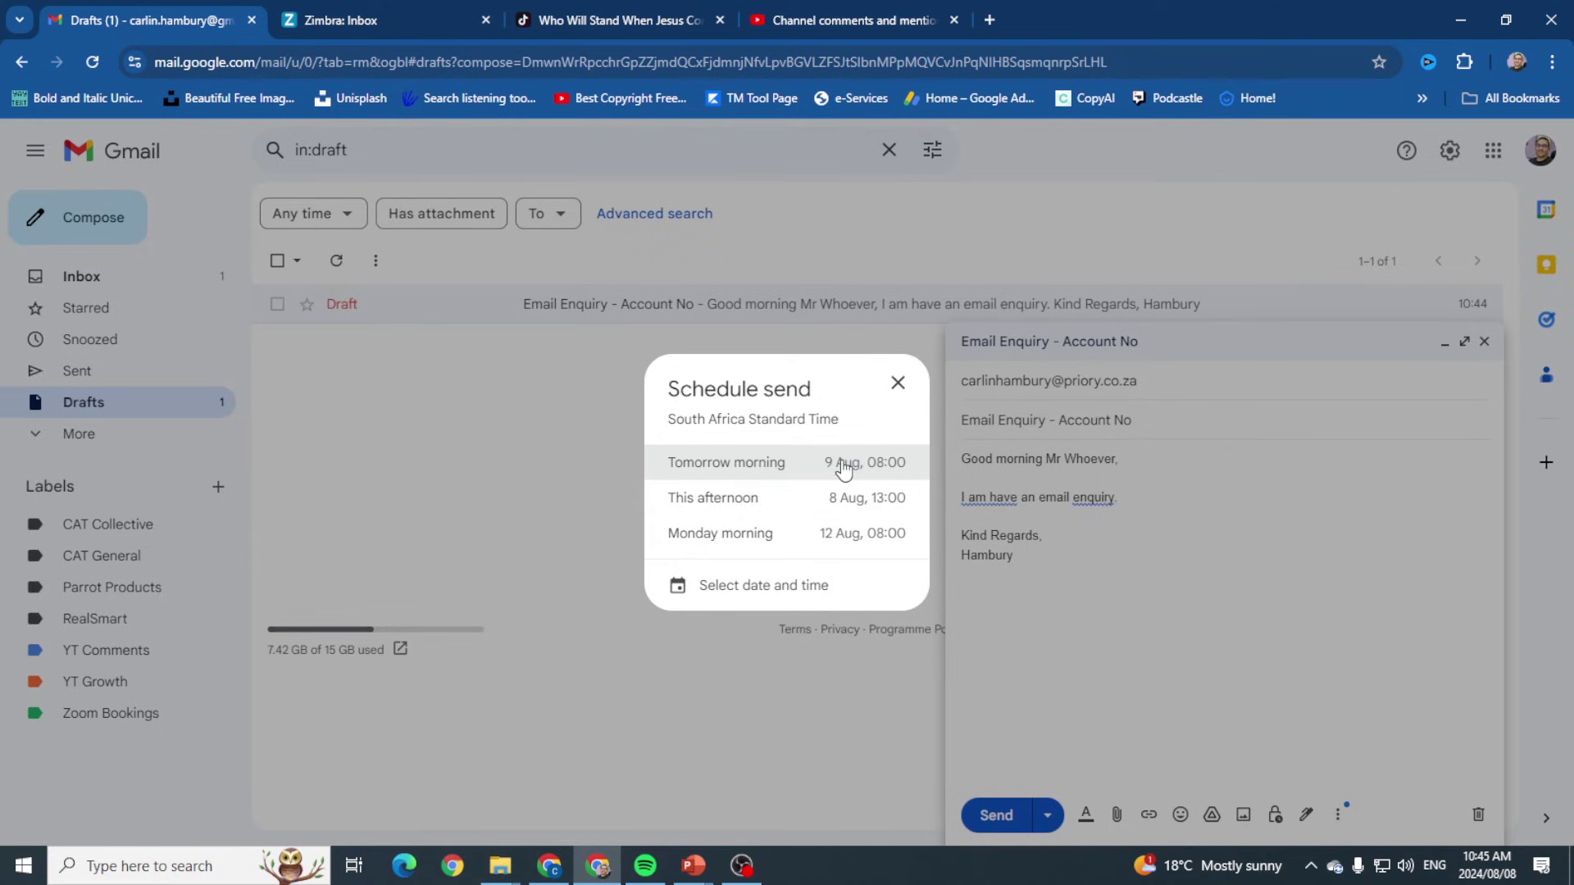
{"action": "left_click", "coordinate": [742, 603]}
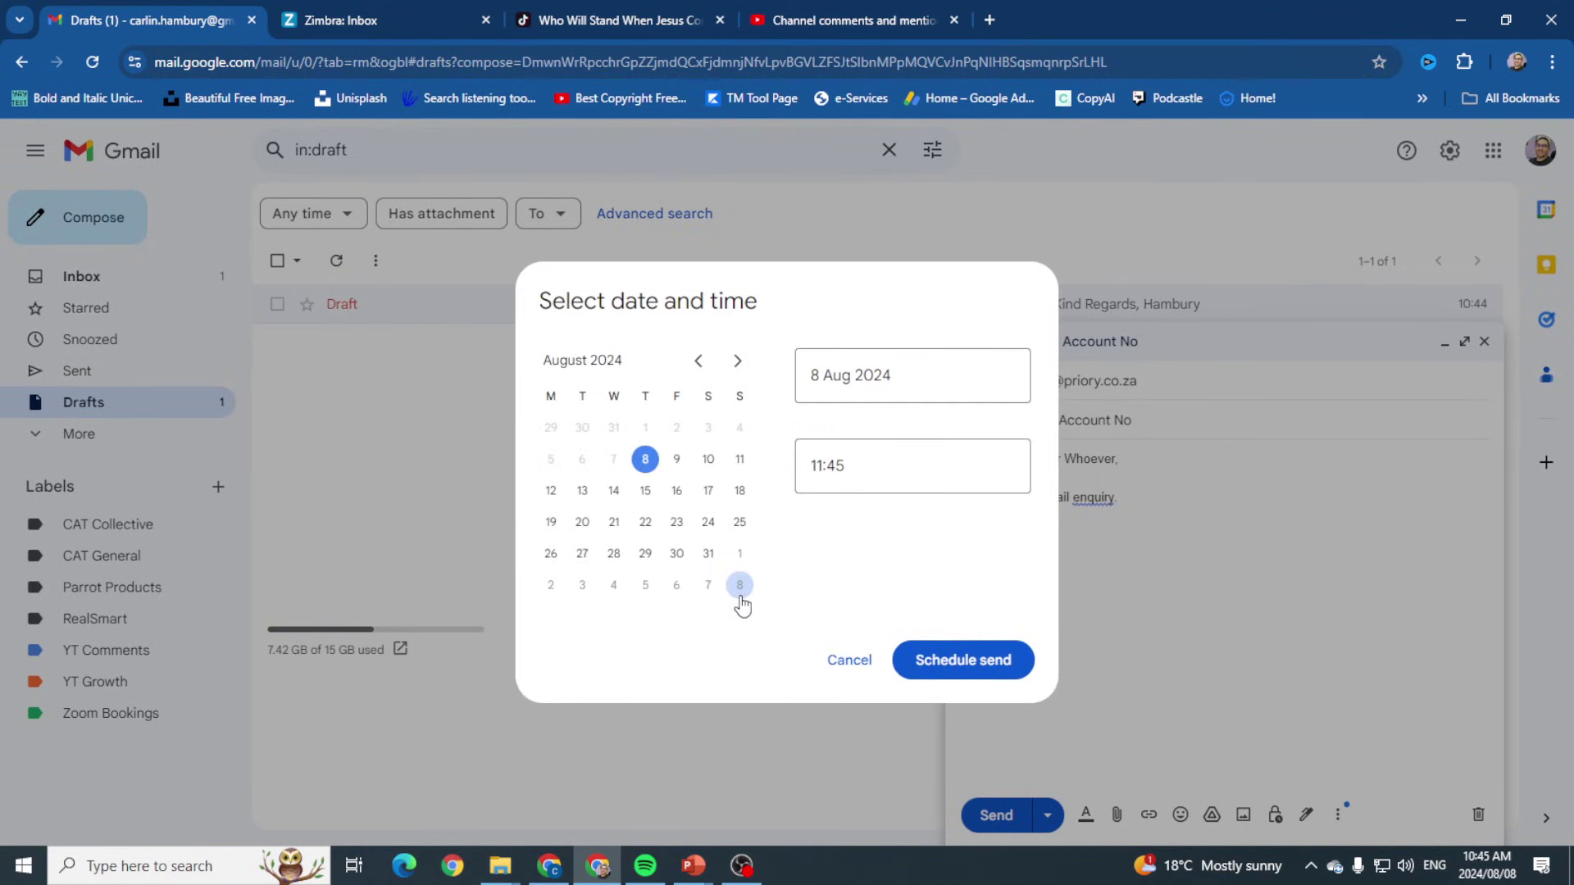
{"action": "left_click", "coordinate": [847, 670]}
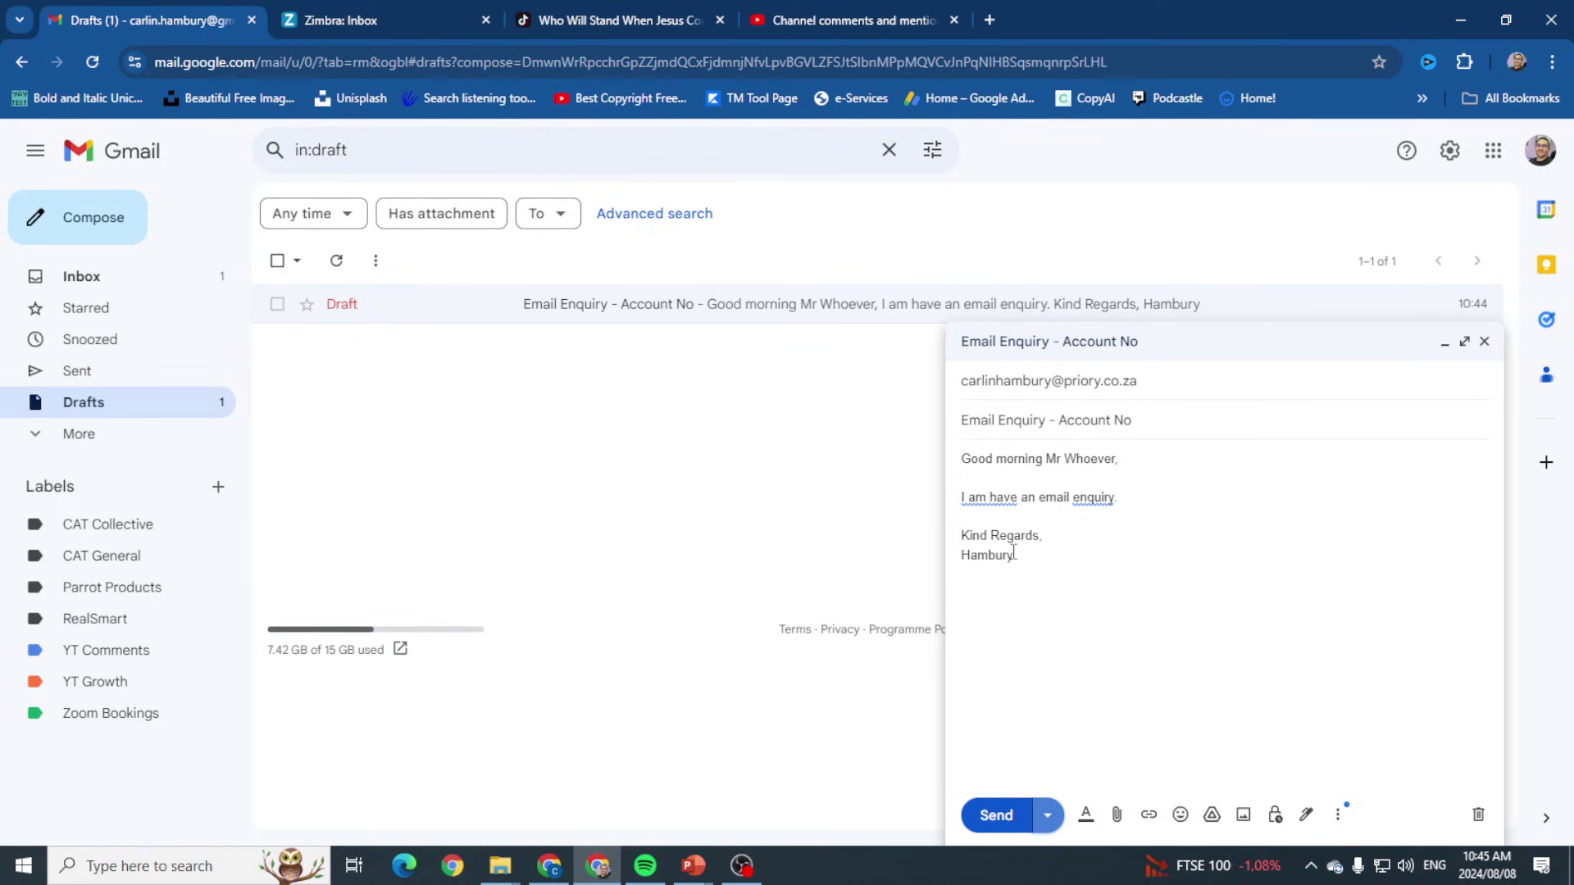
{"action": "left_click", "coordinate": [1052, 813]}
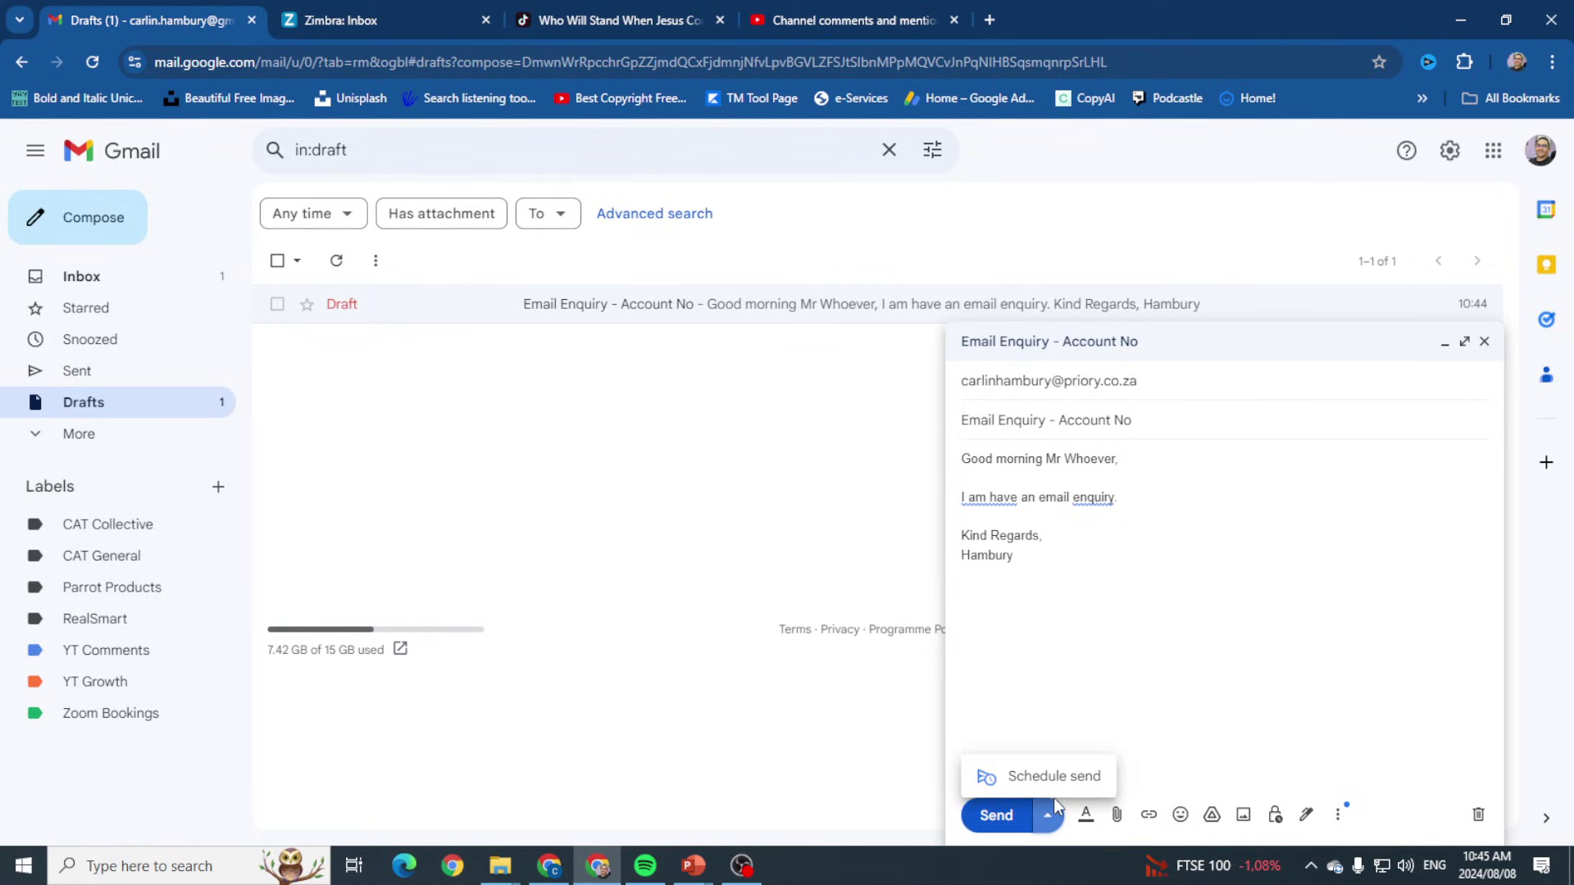
{"action": "left_click", "coordinate": [1120, 692]}
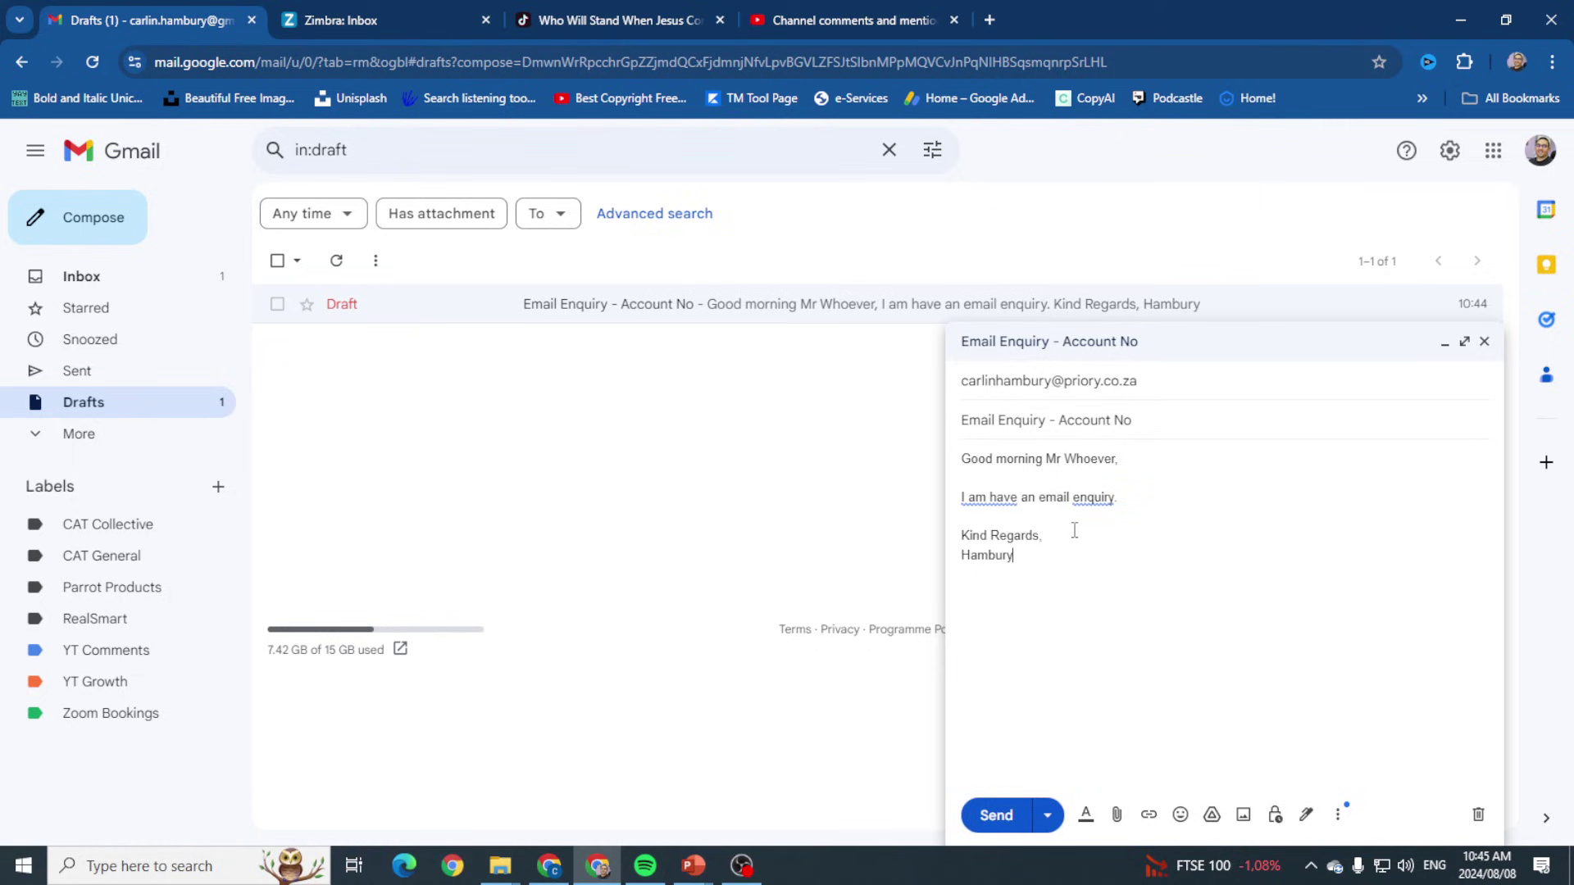
Send the 'Email Enquiry - Account No' email
{"action": "left_click", "coordinate": [996, 817]}
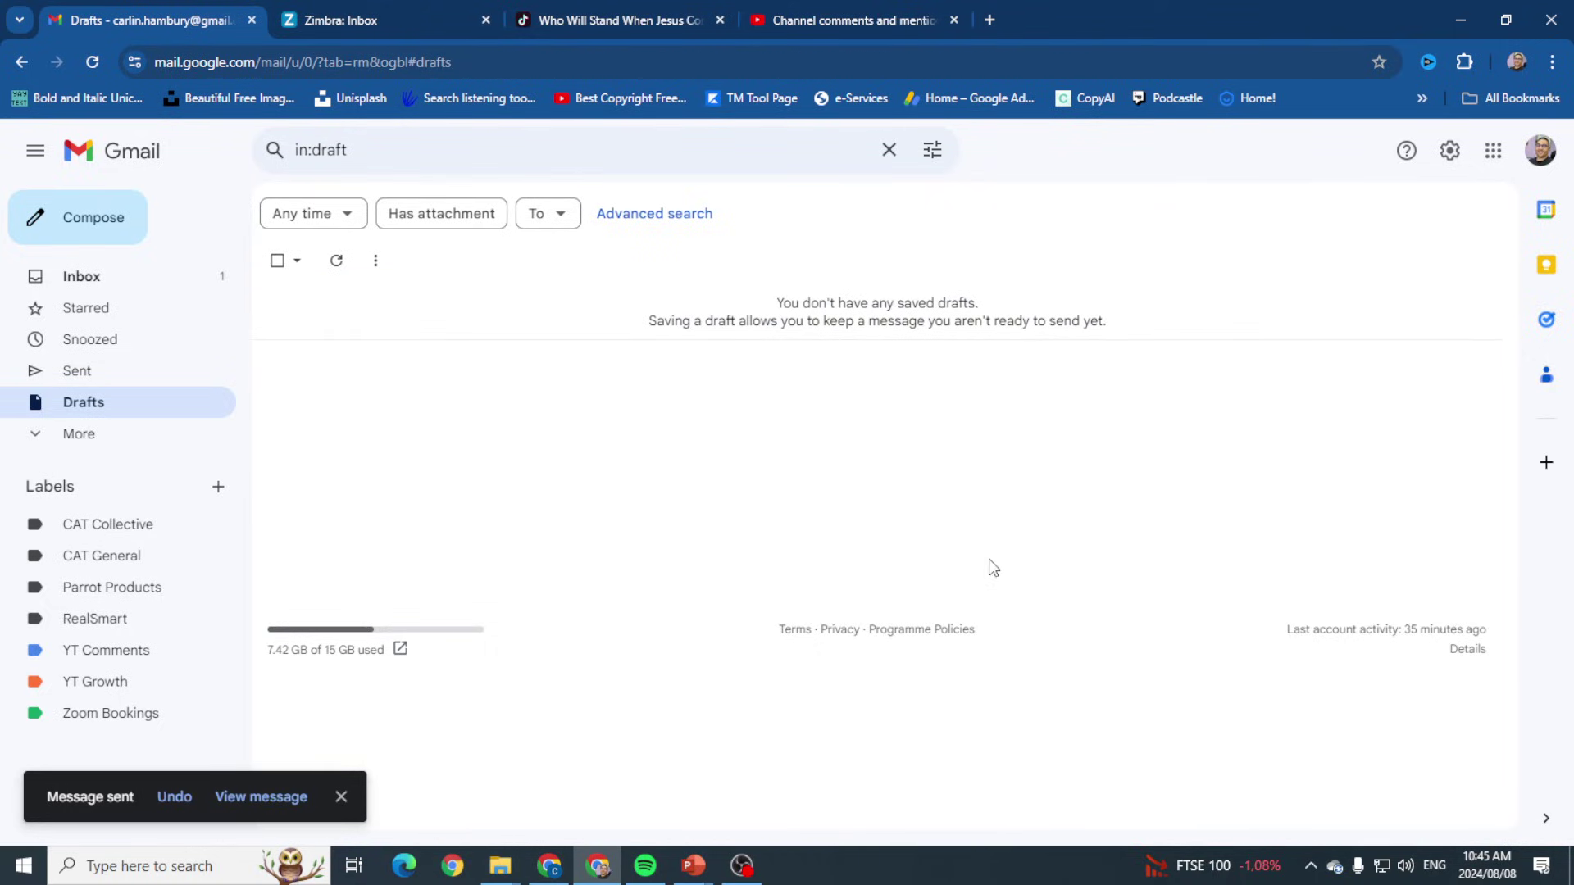
{"action": "left_click", "coordinate": [32, 434]}
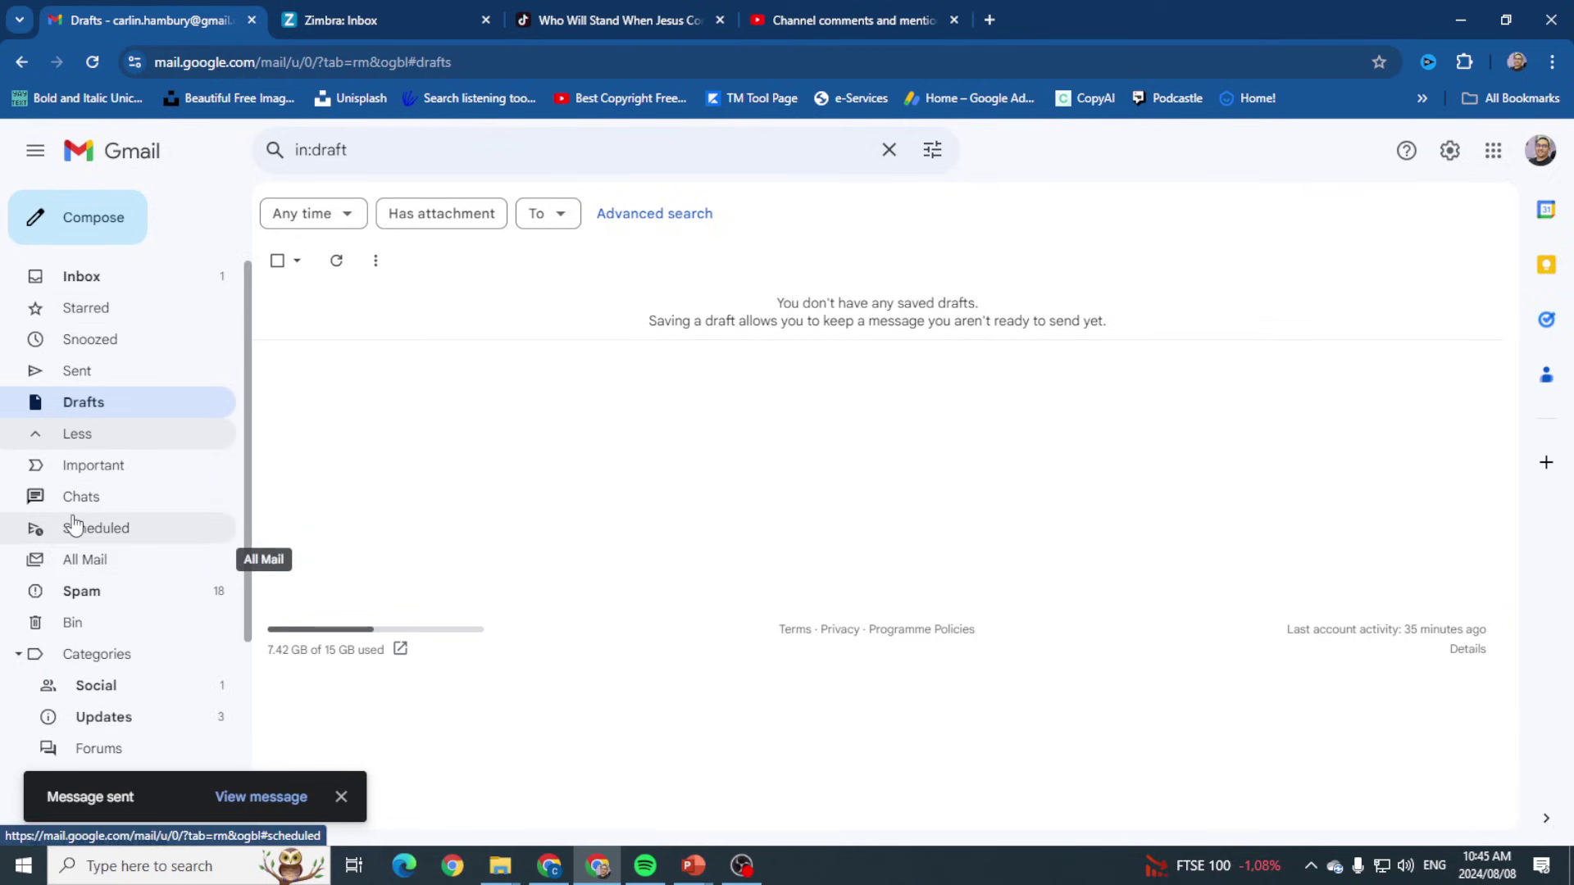
{"action": "left_click", "coordinate": [77, 434]}
Check the sent enquiry in the Sent folder, then minimise Chrome to show the desktop
{"action": "left_click", "coordinate": [79, 373]}
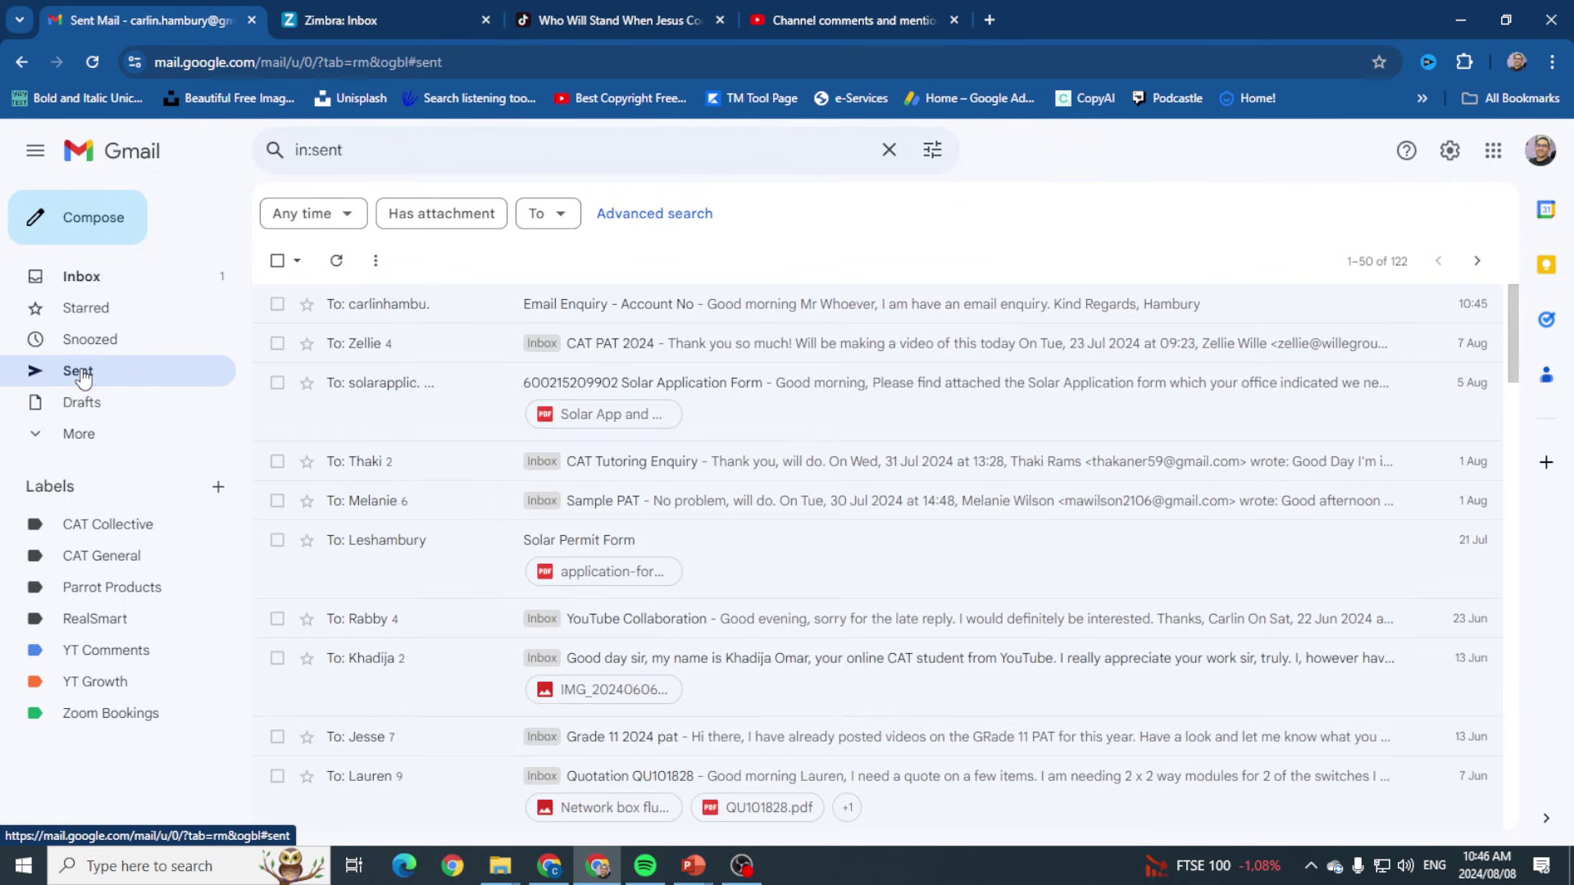
{"action": "left_click", "coordinate": [422, 310]}
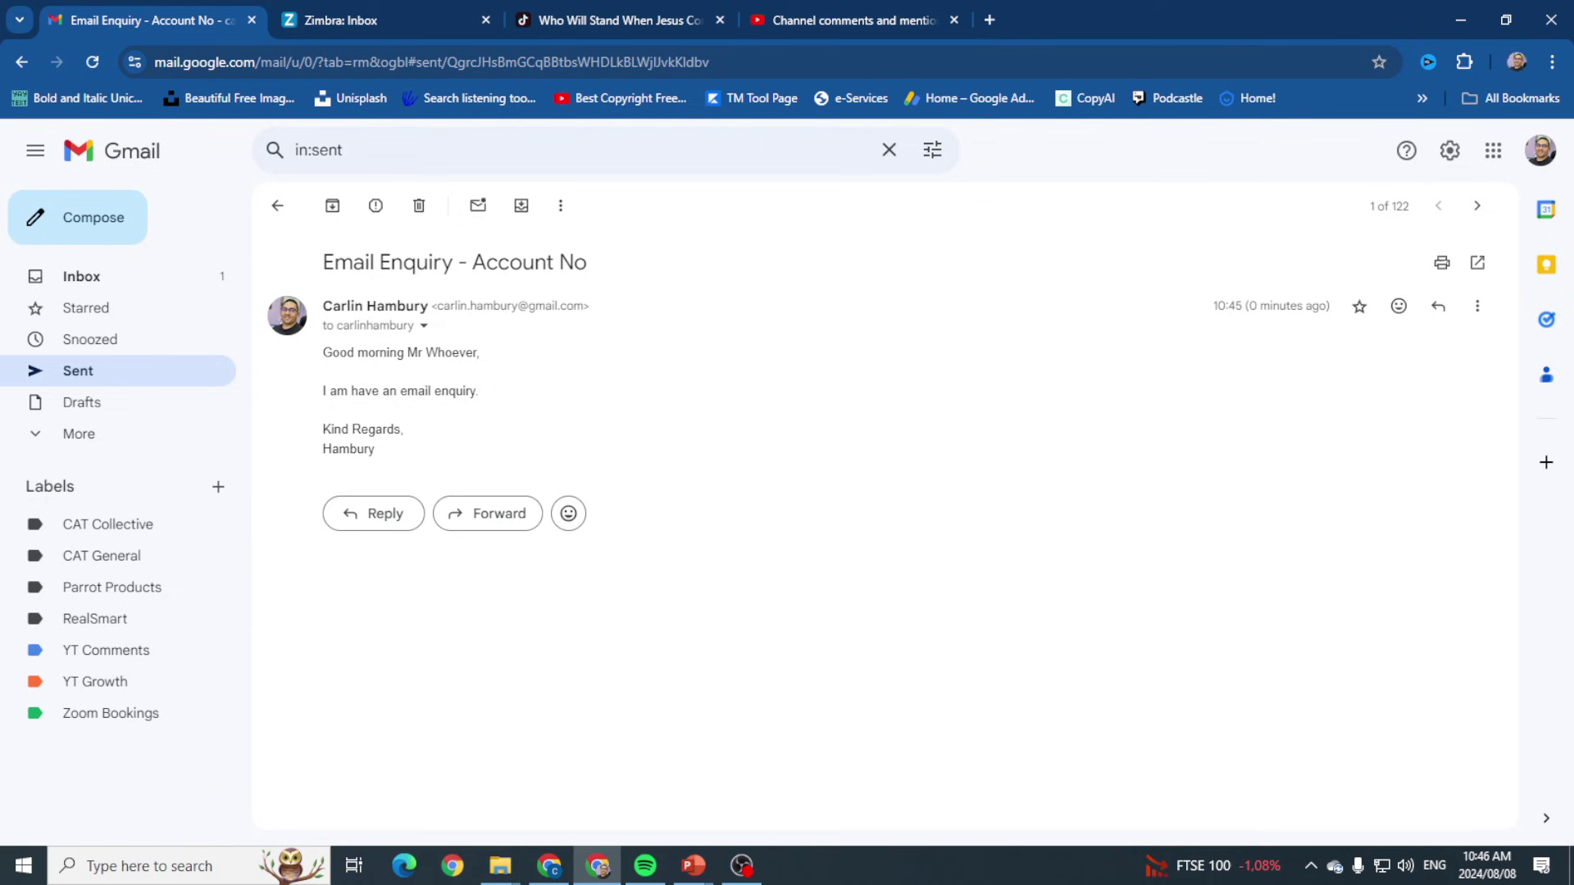
{"action": "left_click", "coordinate": [277, 206]}
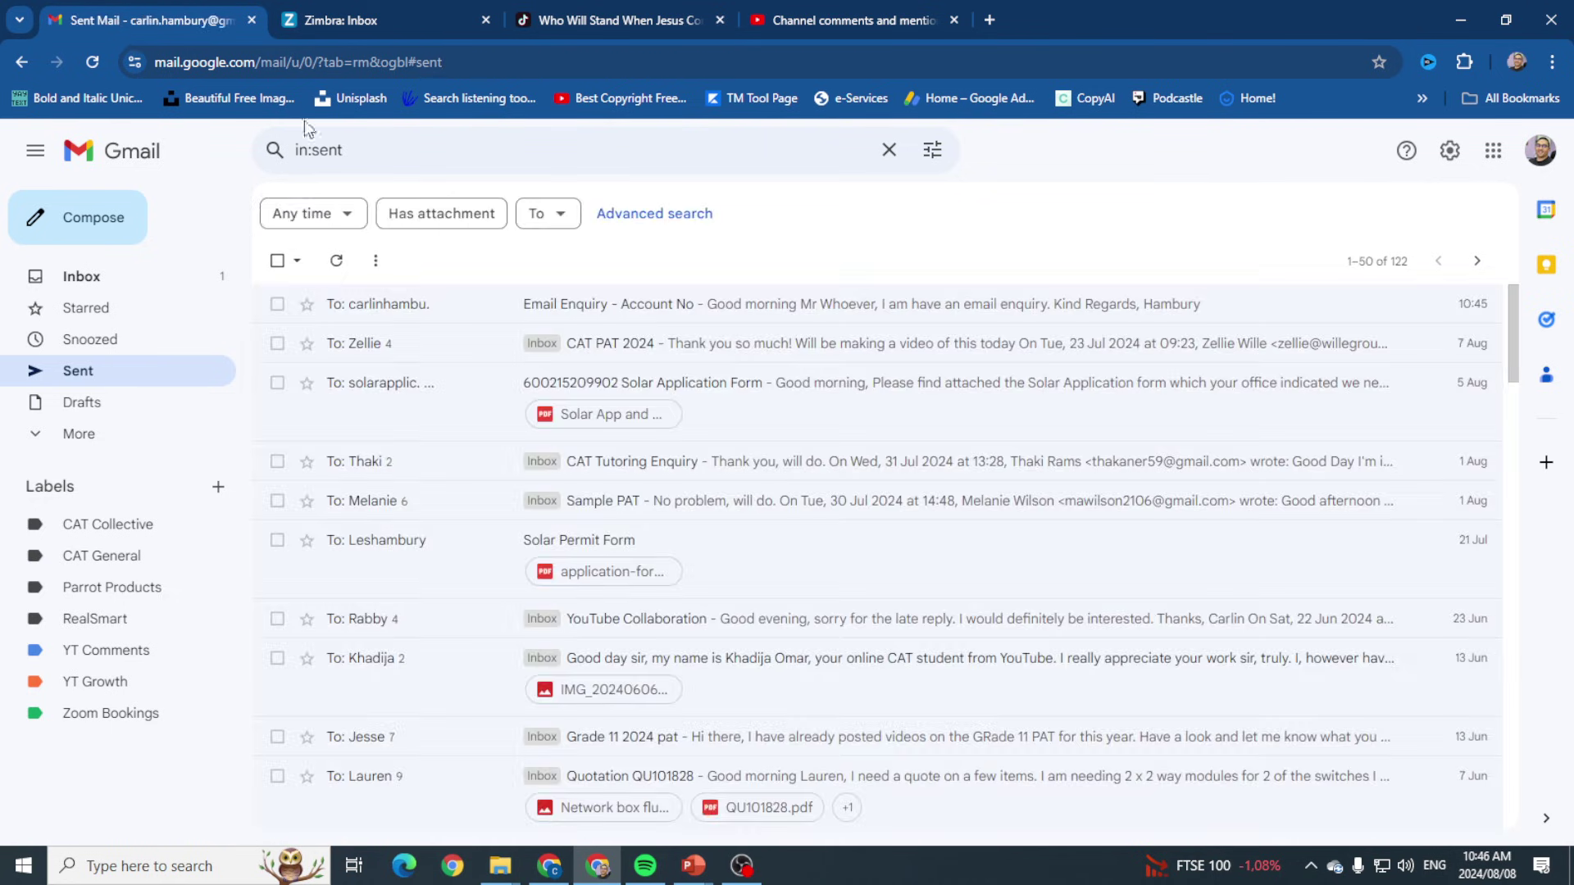
{"action": "left_click", "coordinate": [1462, 19]}
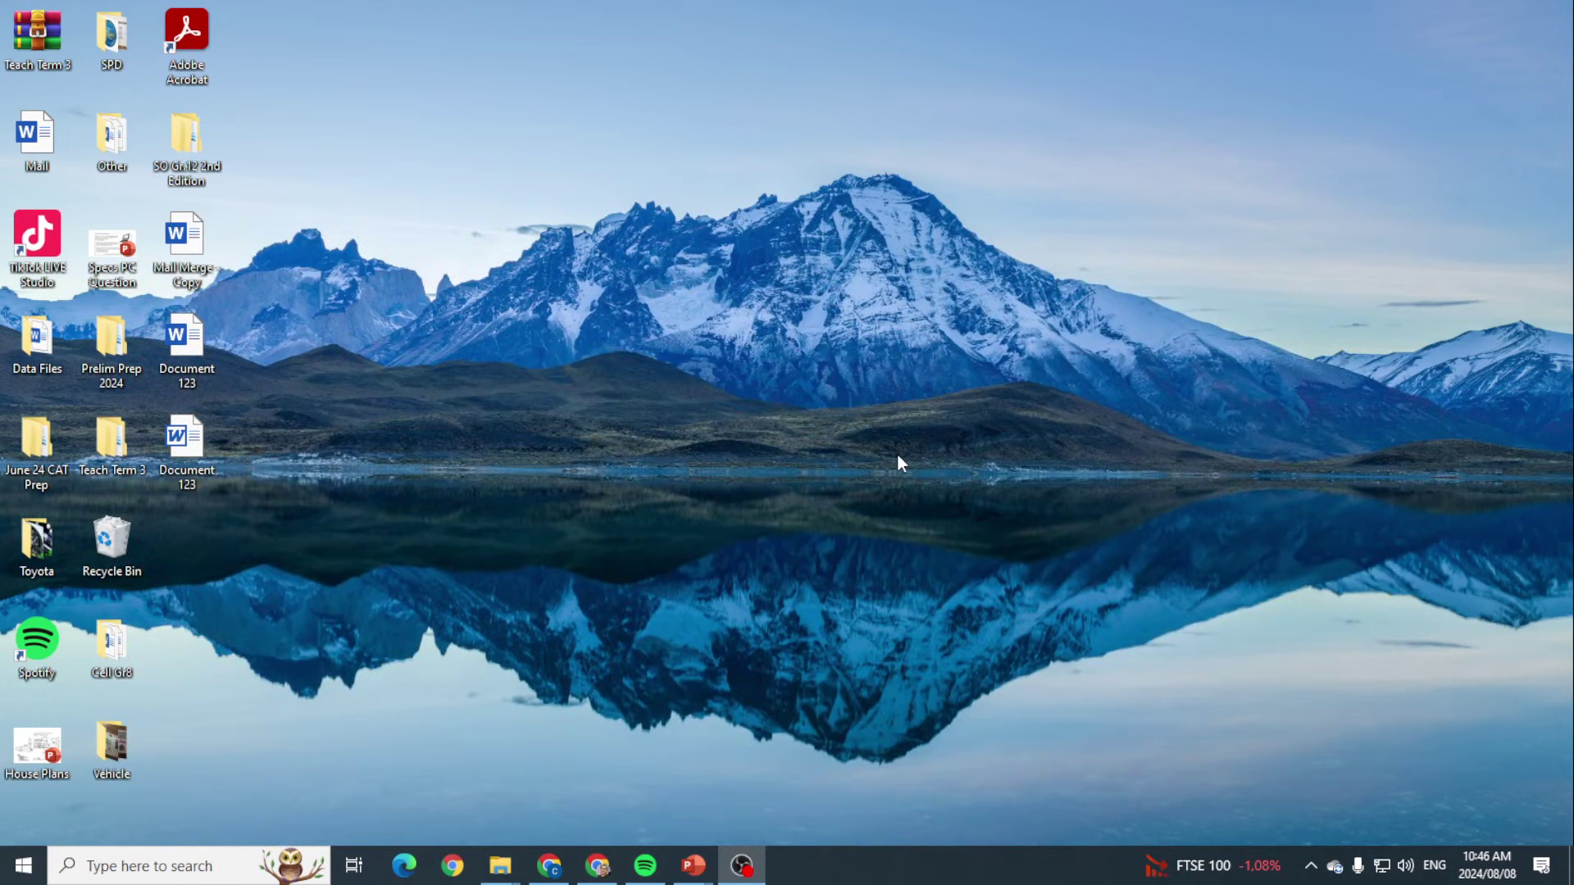